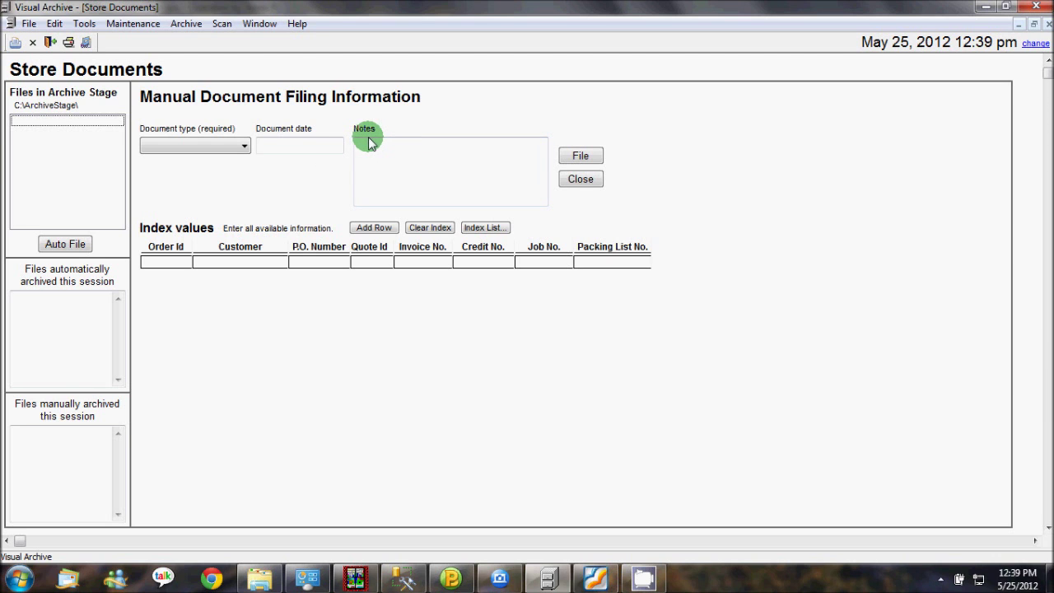
- Select Canon P-150 TWAIN 1.90 as the scanner source
left_click(233, 25)
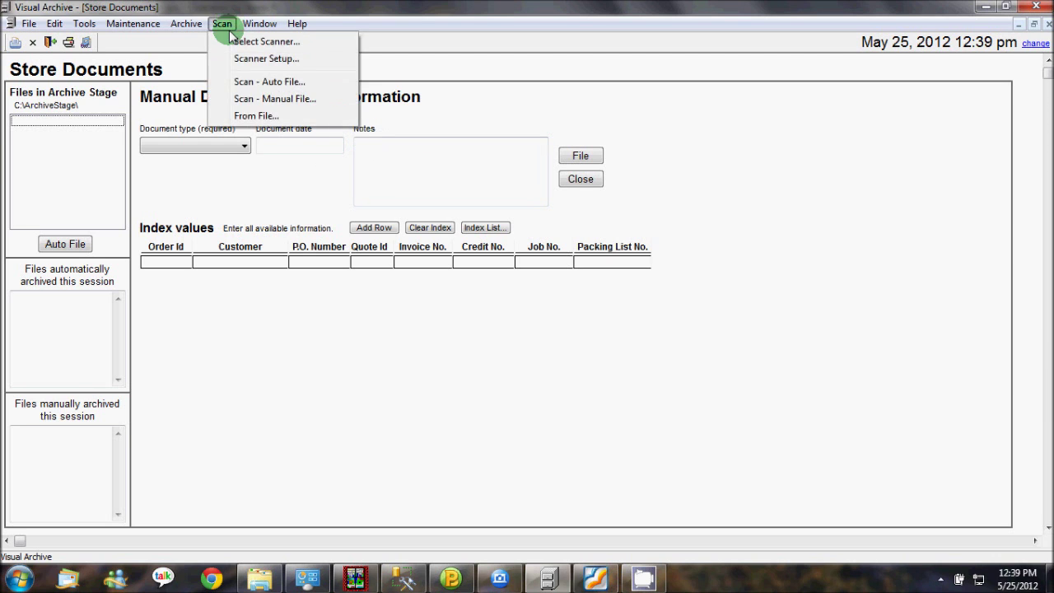
left_click(234, 43)
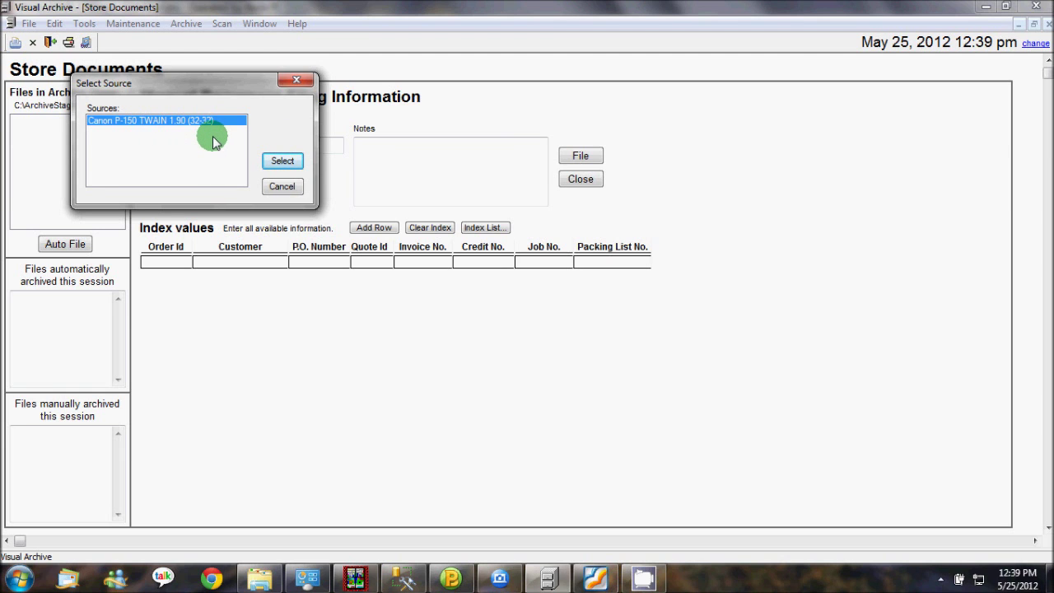
left_click(279, 161)
- Open the scanner setup and examine the available scanning modes, keeping Black and White
left_click(215, 25)
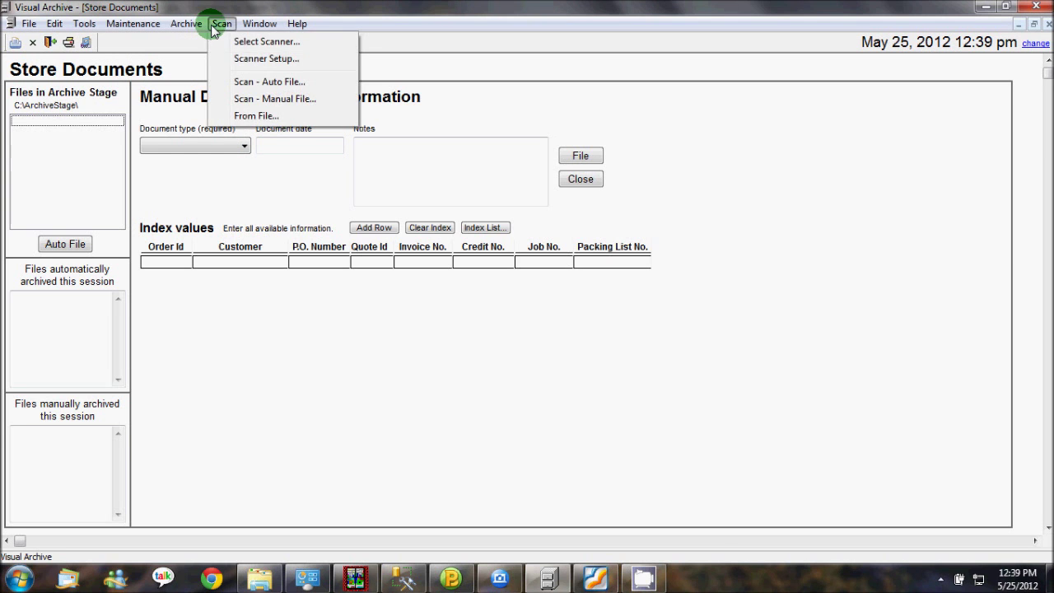
left_click(255, 59)
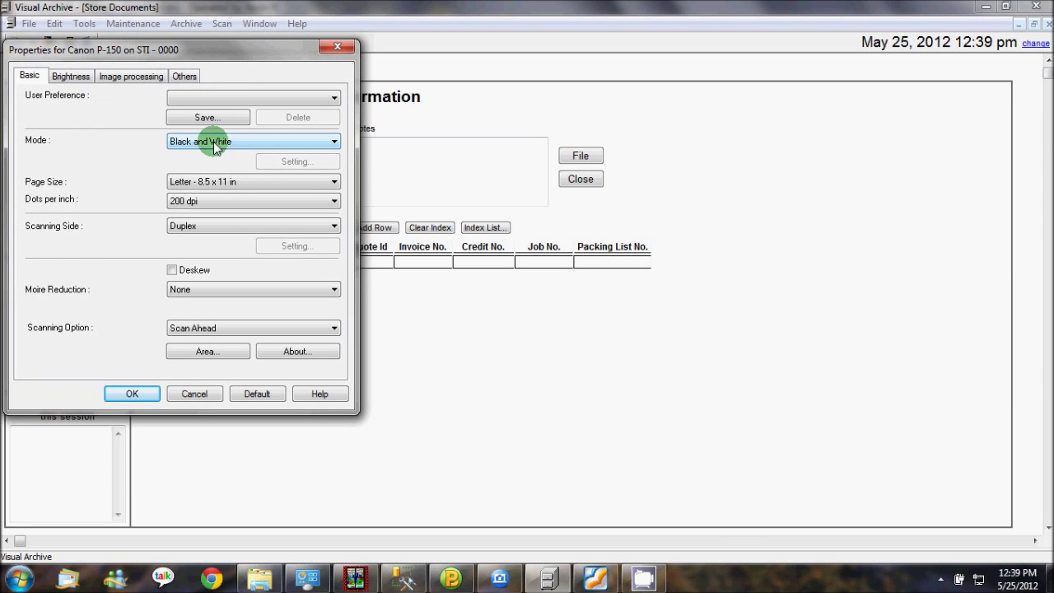
left_click(215, 145)
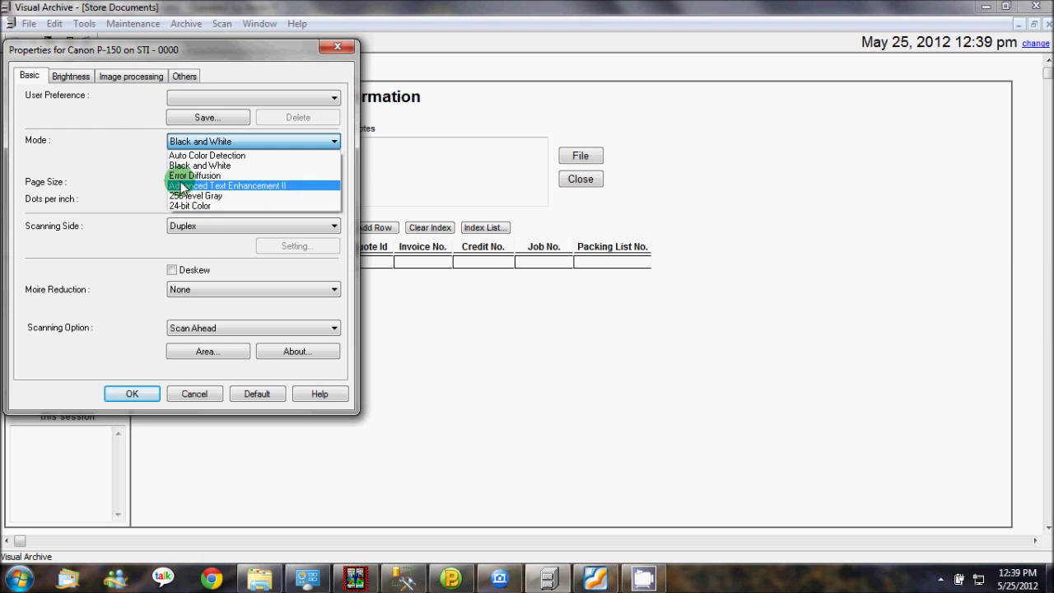
left_click(134, 146)
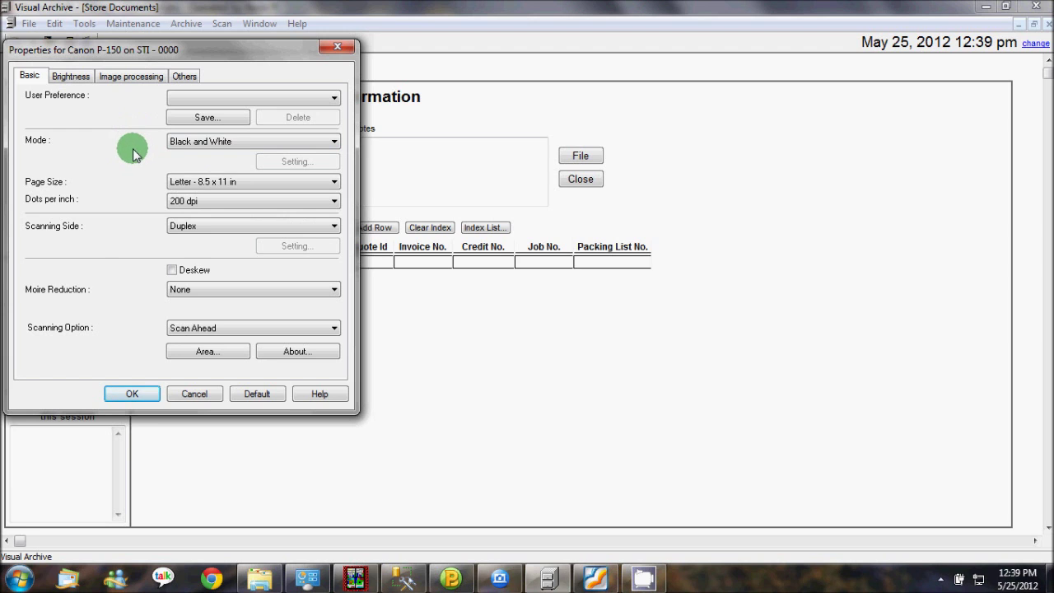
- Try 300 dpi as the scanner resolution
left_click(210, 207)
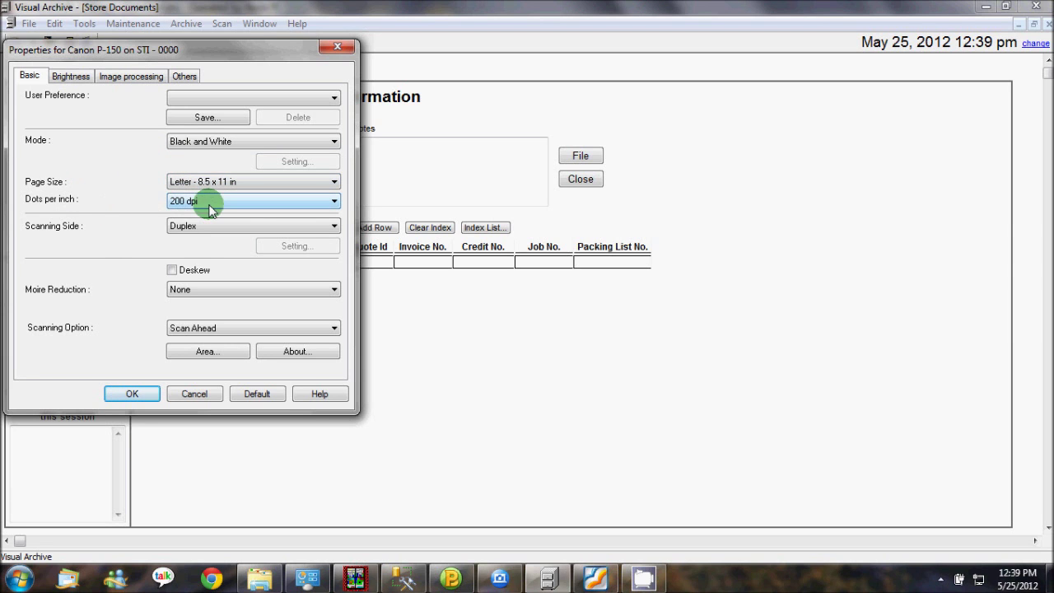
left_click(210, 206)
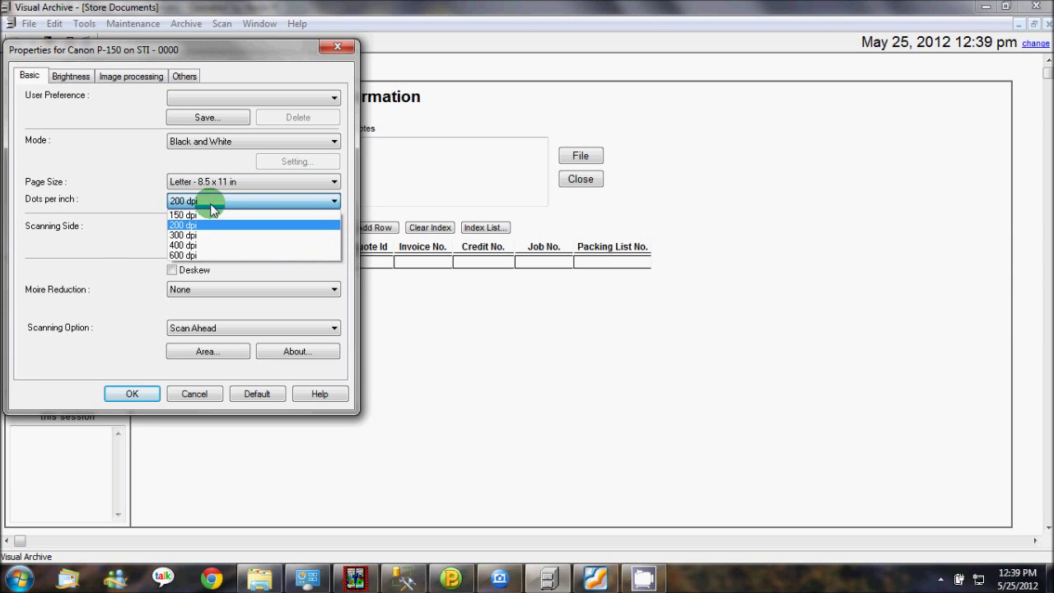
left_click(196, 236)
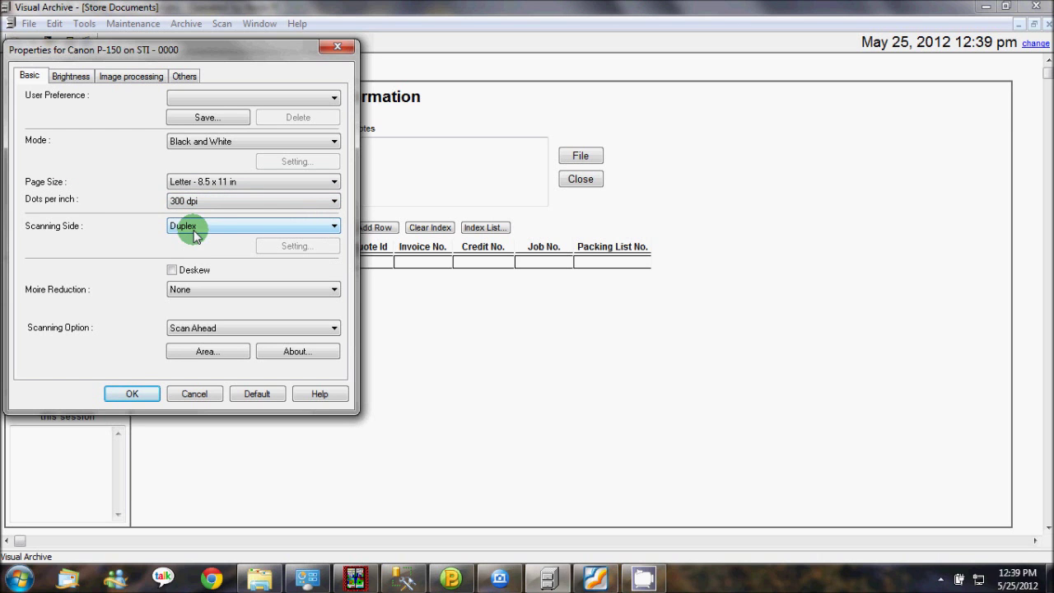
- Set the scanner resolution to 200 dpi and accept the scanner properties
left_click(216, 206)
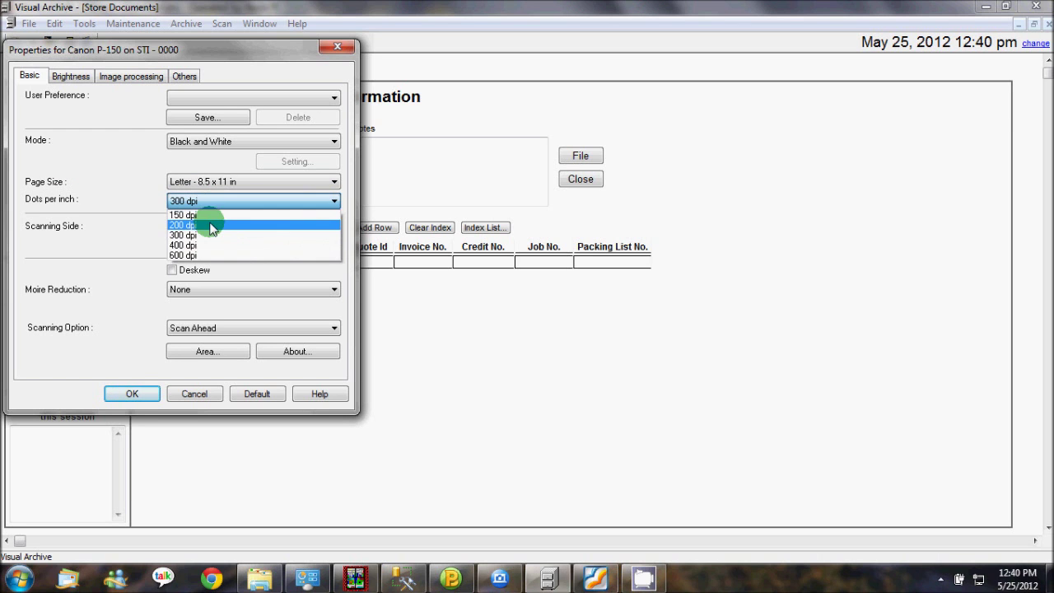
left_click(207, 223)
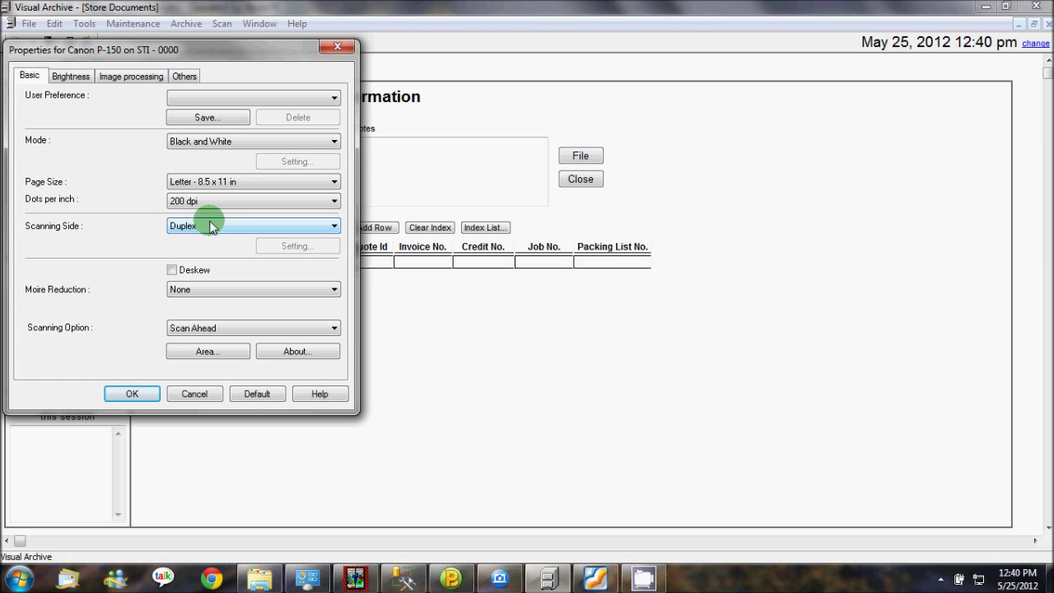
left_click(217, 205)
left_click(218, 206)
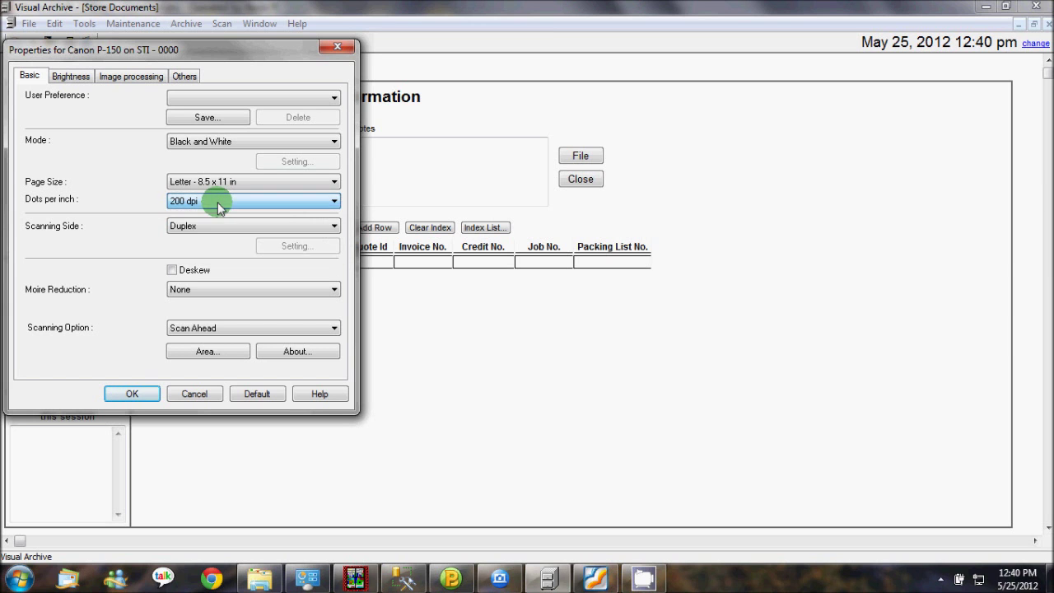
left_click(217, 204)
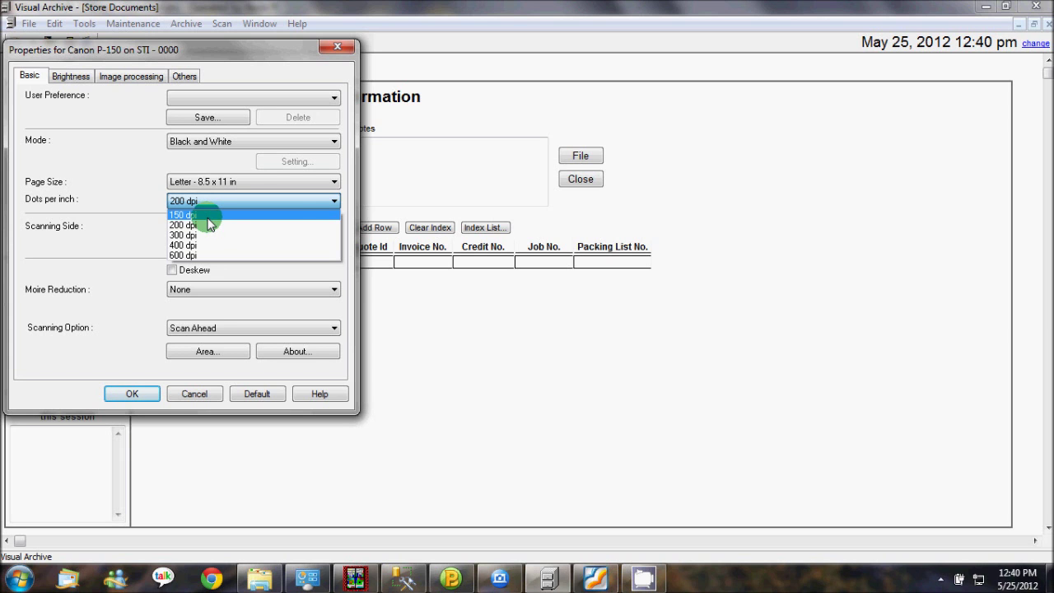
left_click(206, 224)
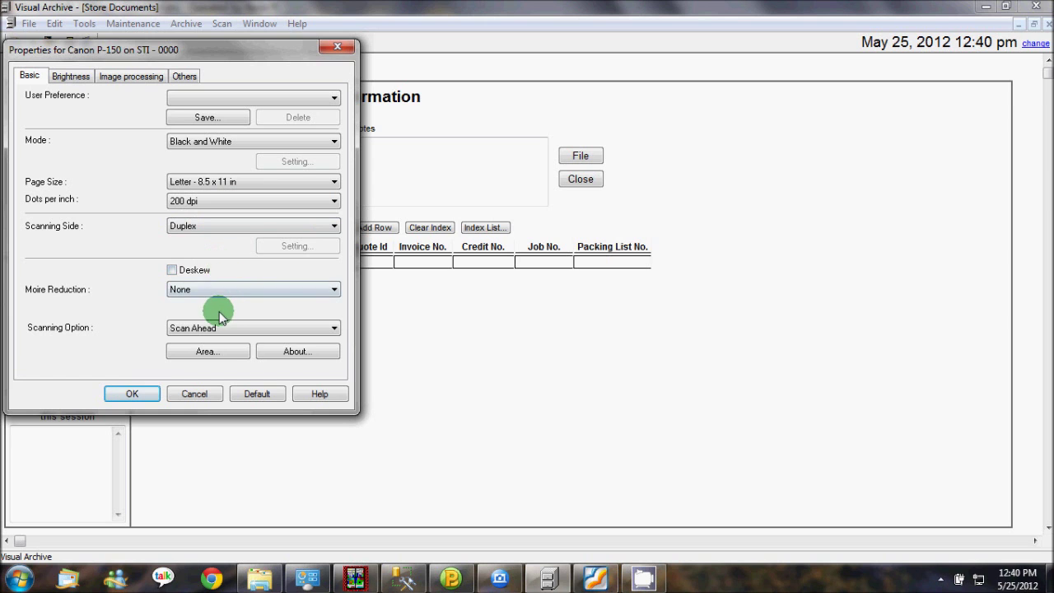
left_click(142, 393)
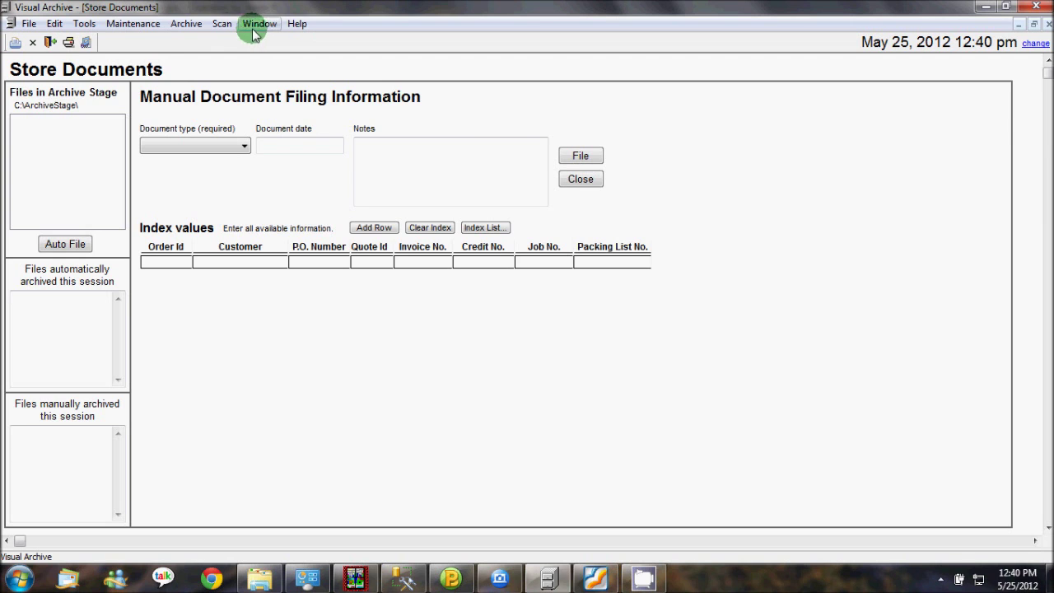
- Open the Scan Documents dialog for barcoded documents and bring up the web camera view
left_click(220, 25)
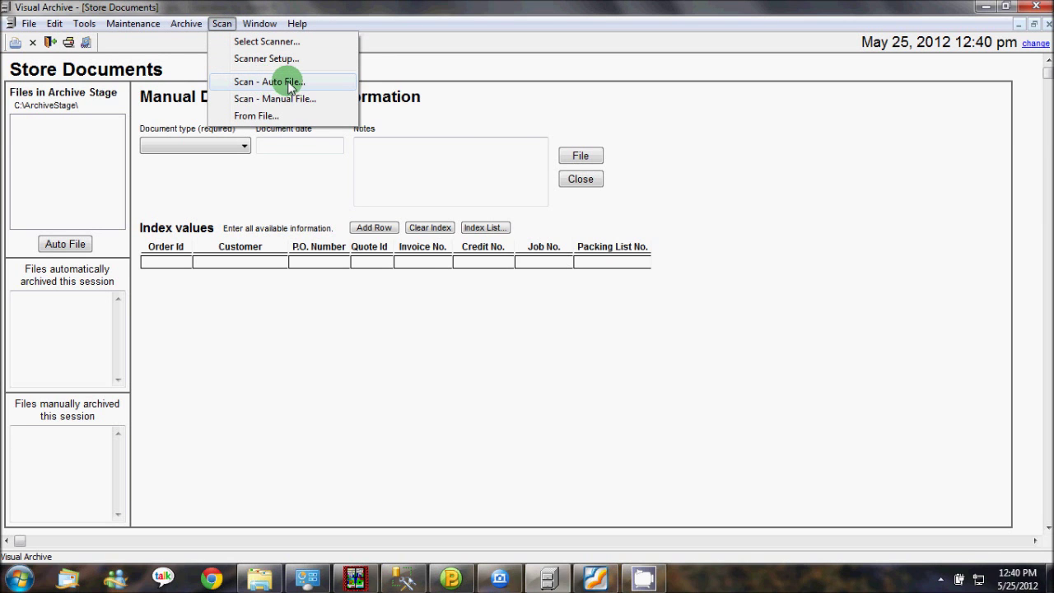
left_click(164, 37)
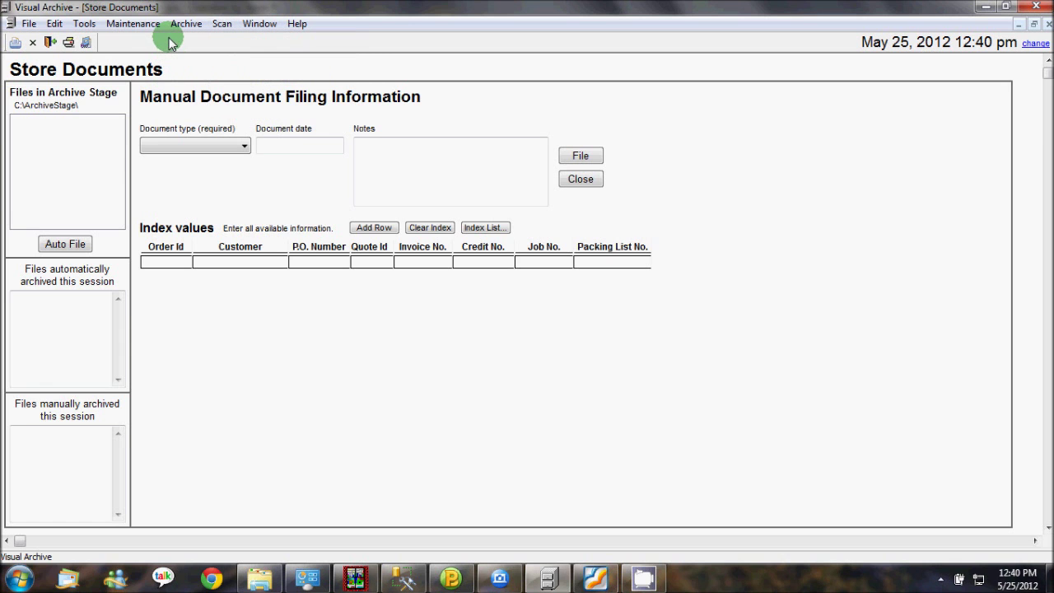
left_click(68, 43)
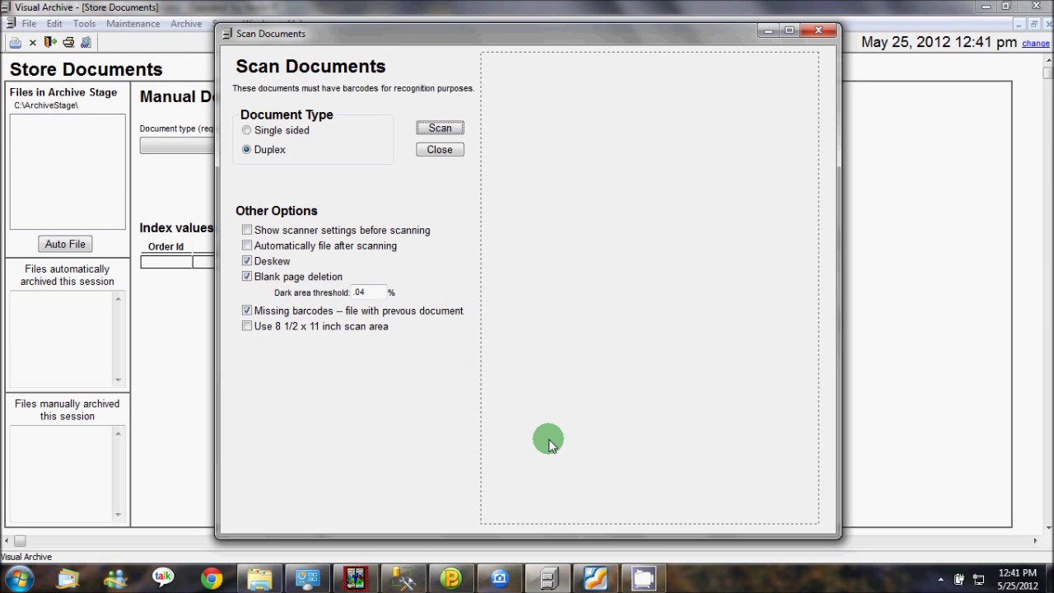
left_click(491, 581)
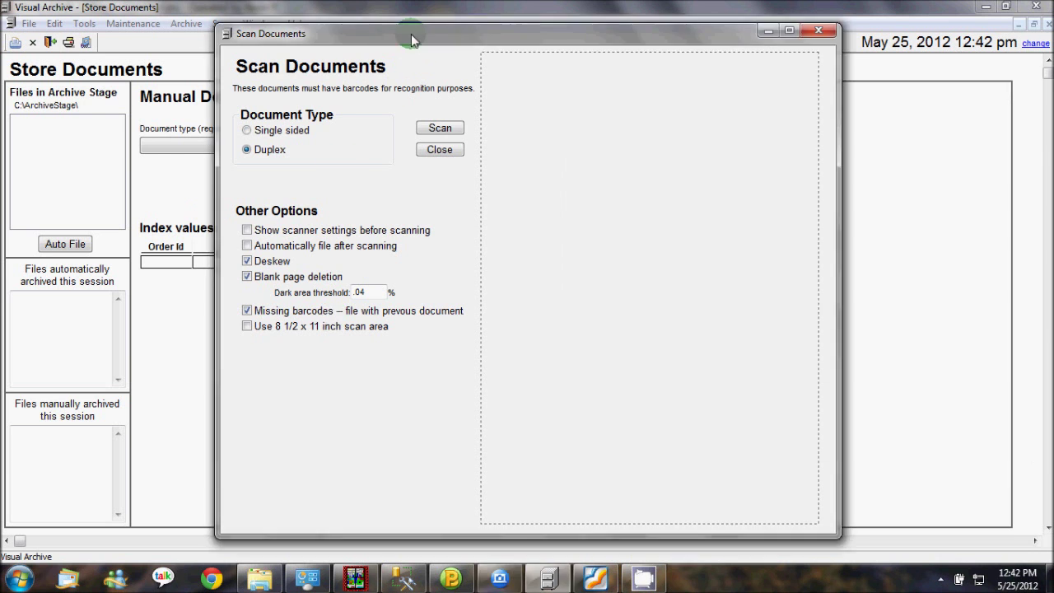
- Scan the loaded documents in duplex, showing the scanner in the web camera view while it runs
left_click_drag(410, 36, 319, 42)
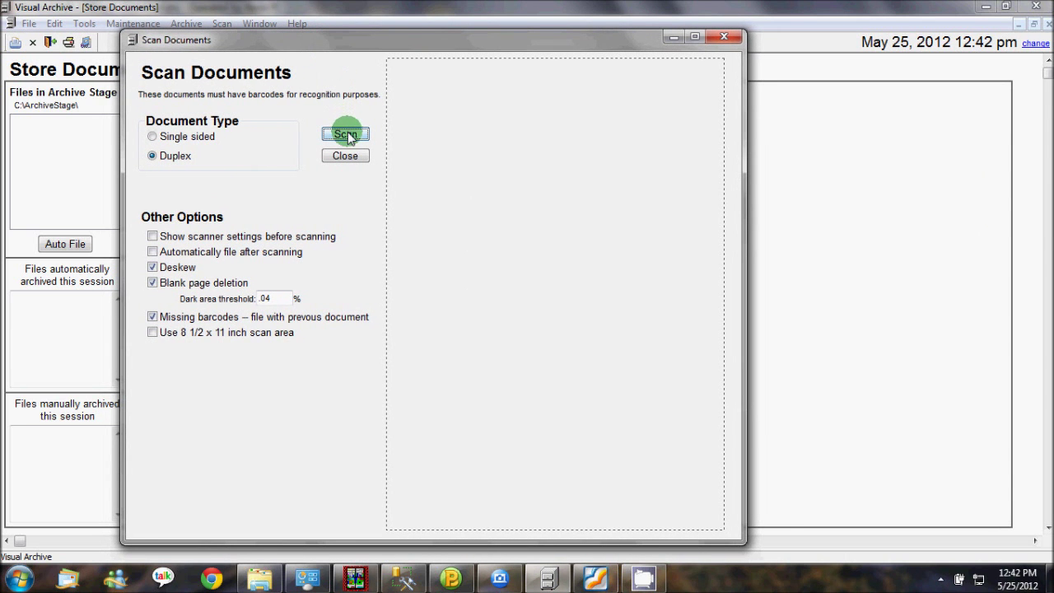
left_click(504, 581)
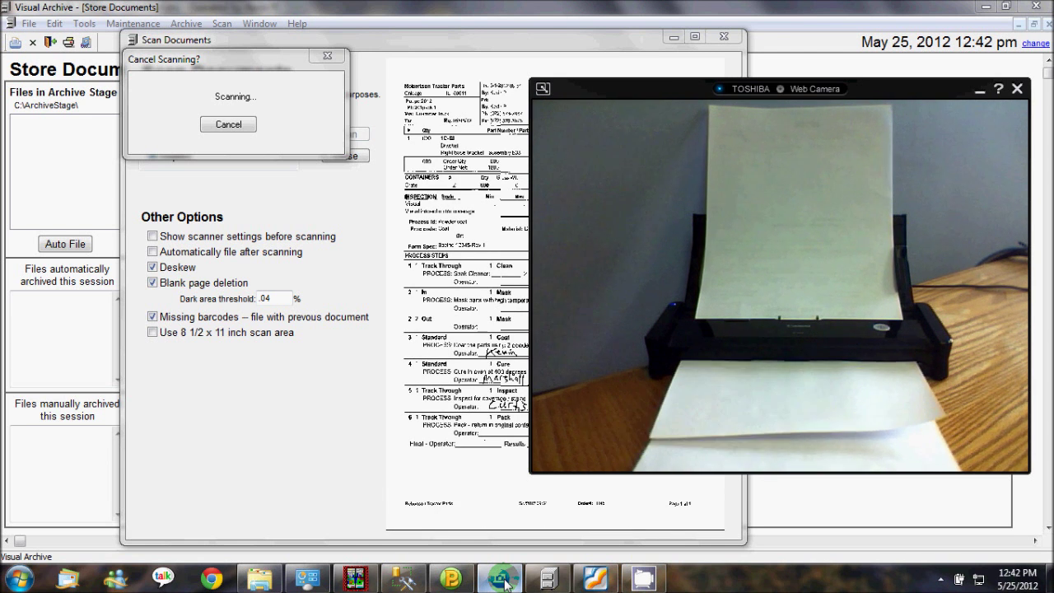
left_click(684, 467)
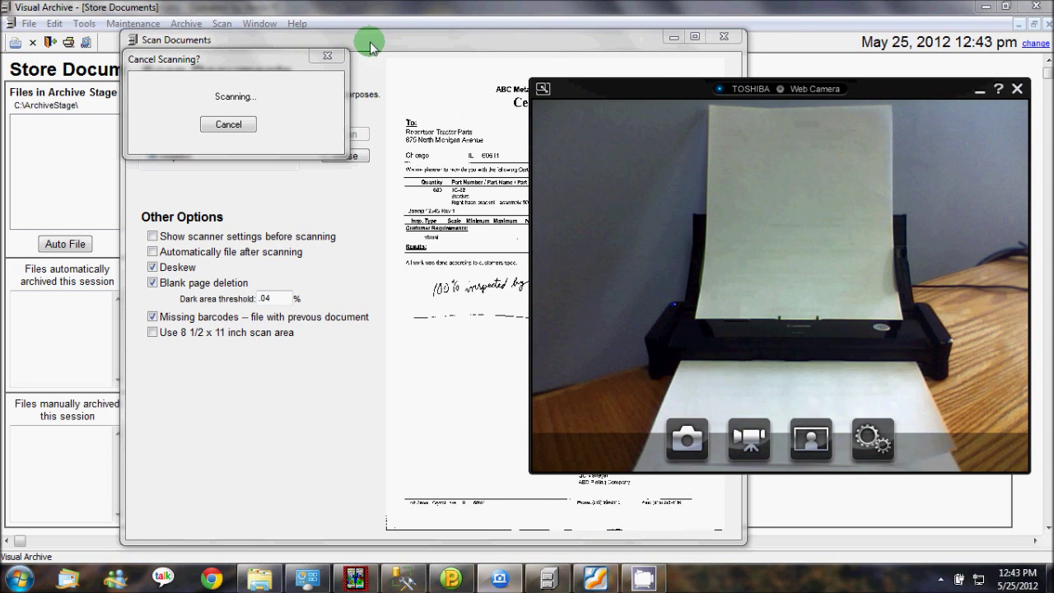
left_click_drag(652, 81, 712, 144)
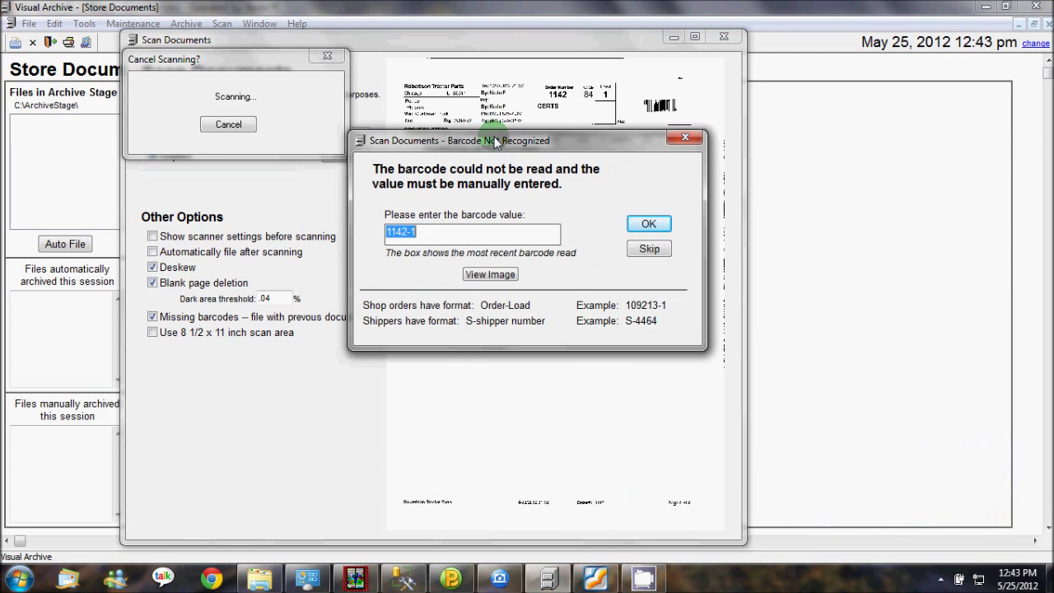
- View the image of the page with the unread barcode, enlarge it to check the order and load numbers, and close it
left_click_drag(499, 144, 642, 188)
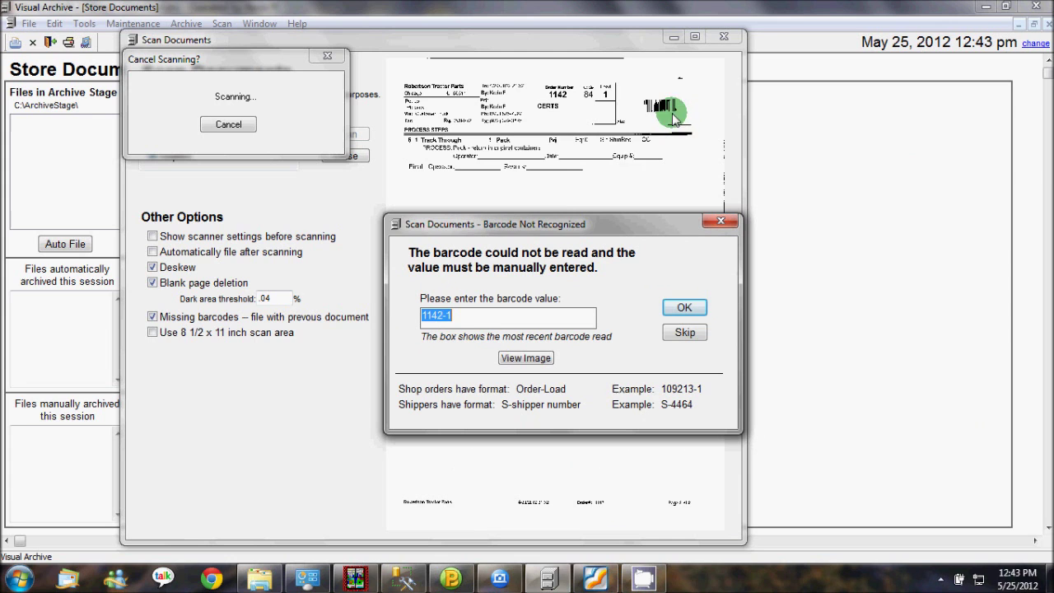
left_click_drag(559, 234, 557, 211)
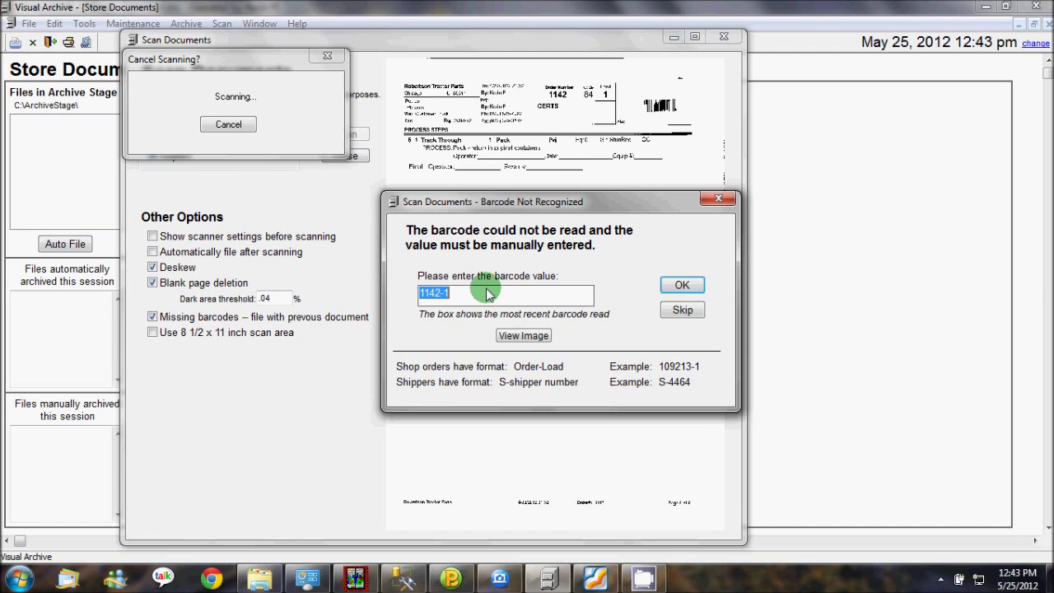
left_click(522, 335)
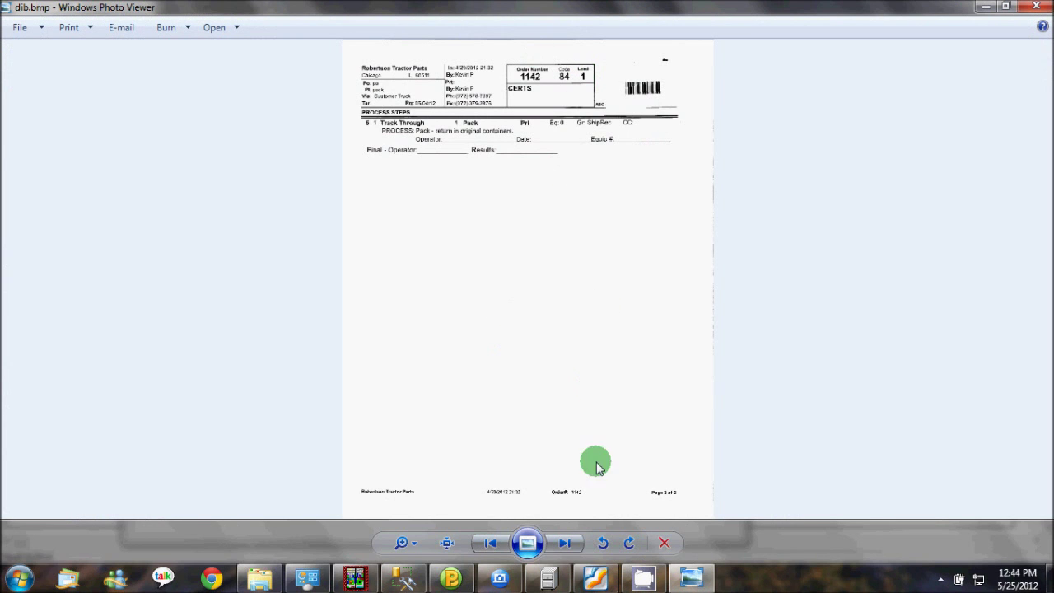
left_click(422, 546)
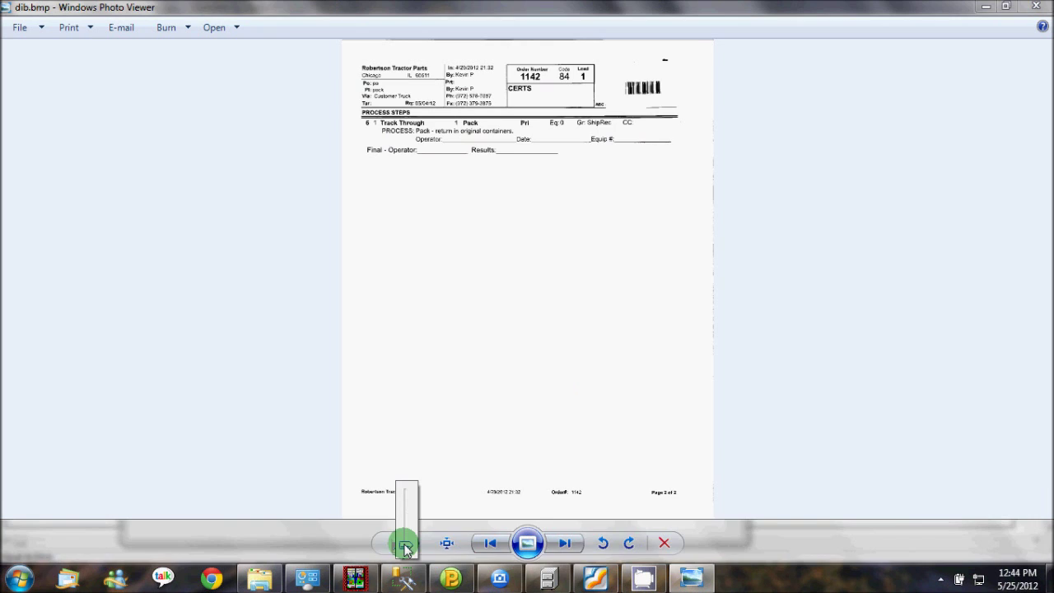
left_click_drag(405, 540, 405, 533)
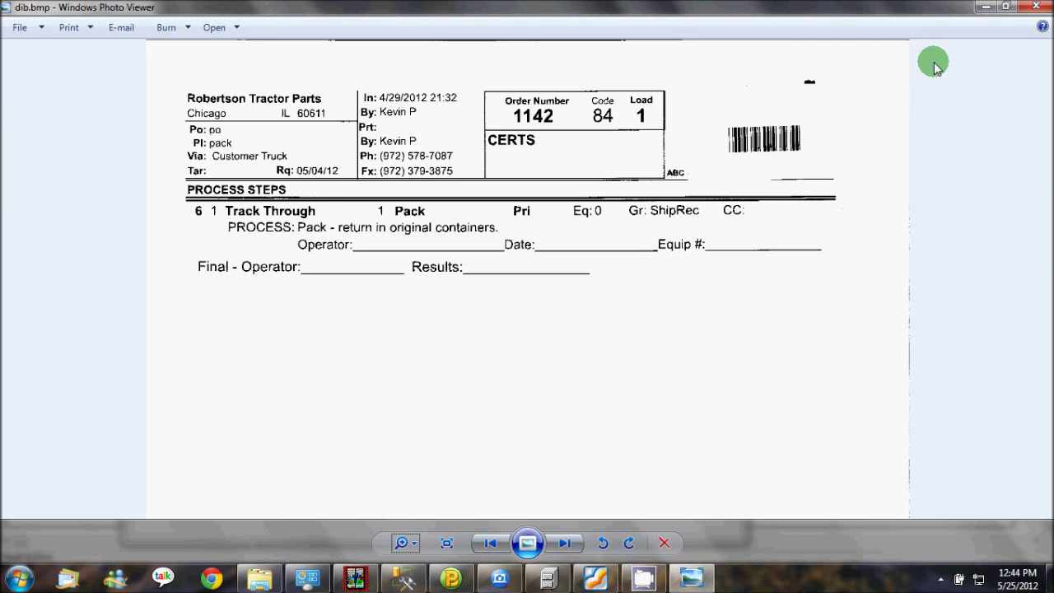
left_click(1028, 10)
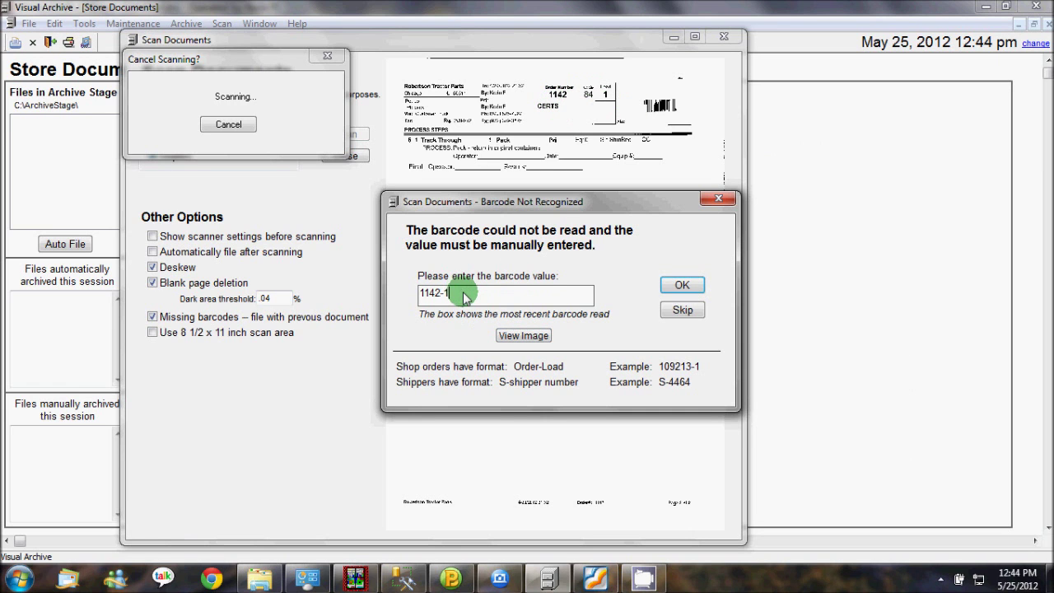
- Accept the proposed barcode value to finish scanning, and automatically file the PDFs in the archive stage
left_click(692, 285)
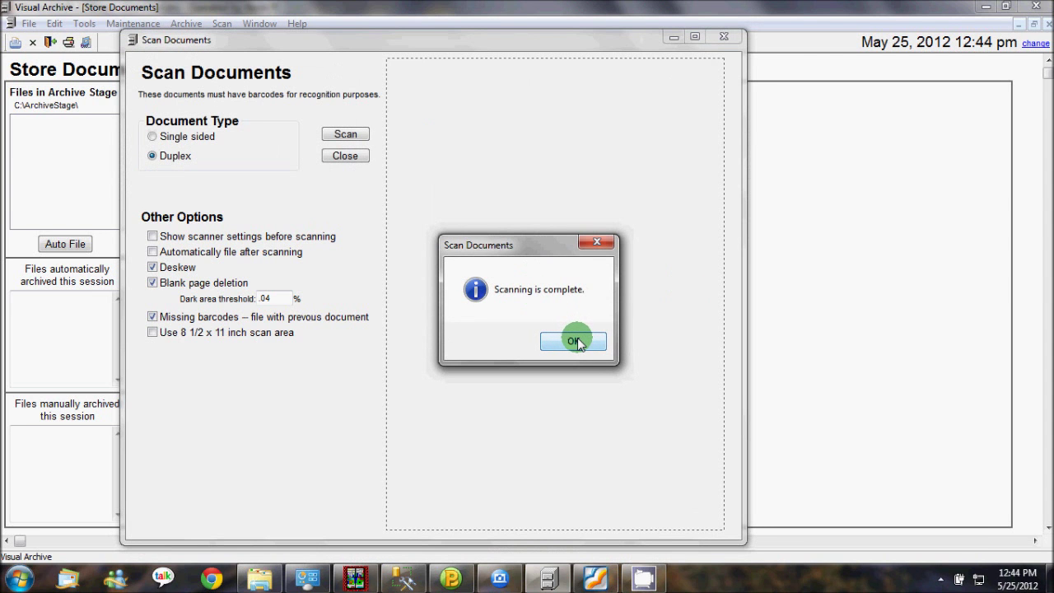
left_click(574, 341)
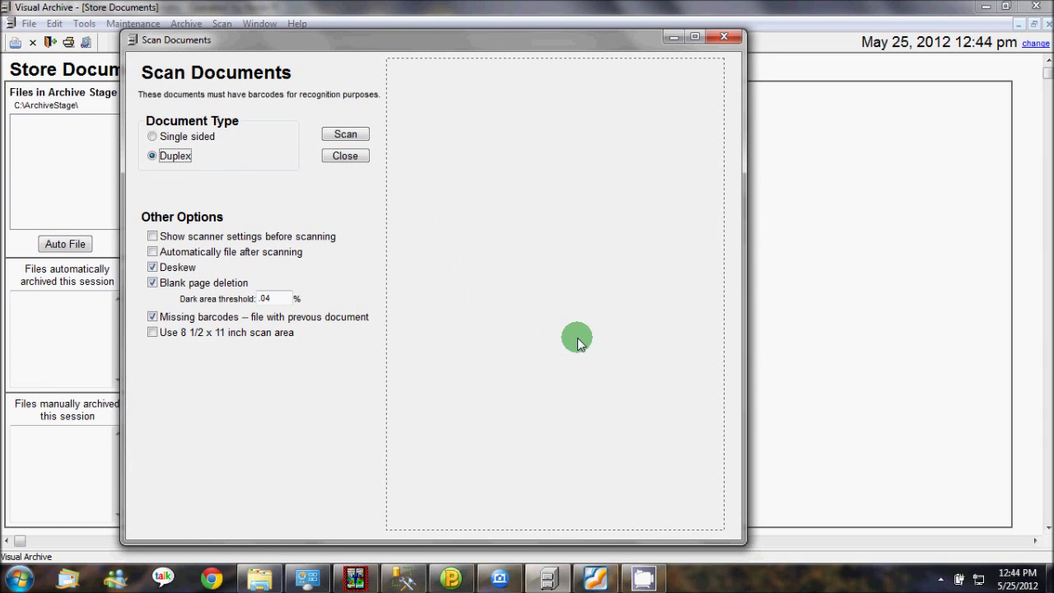
left_click(356, 159)
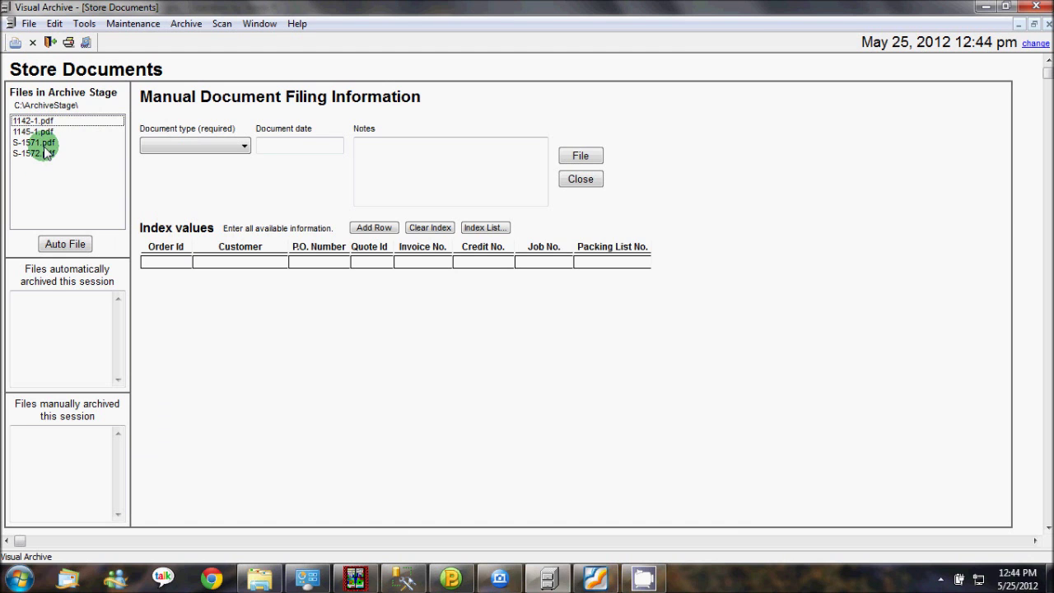
left_click(66, 244)
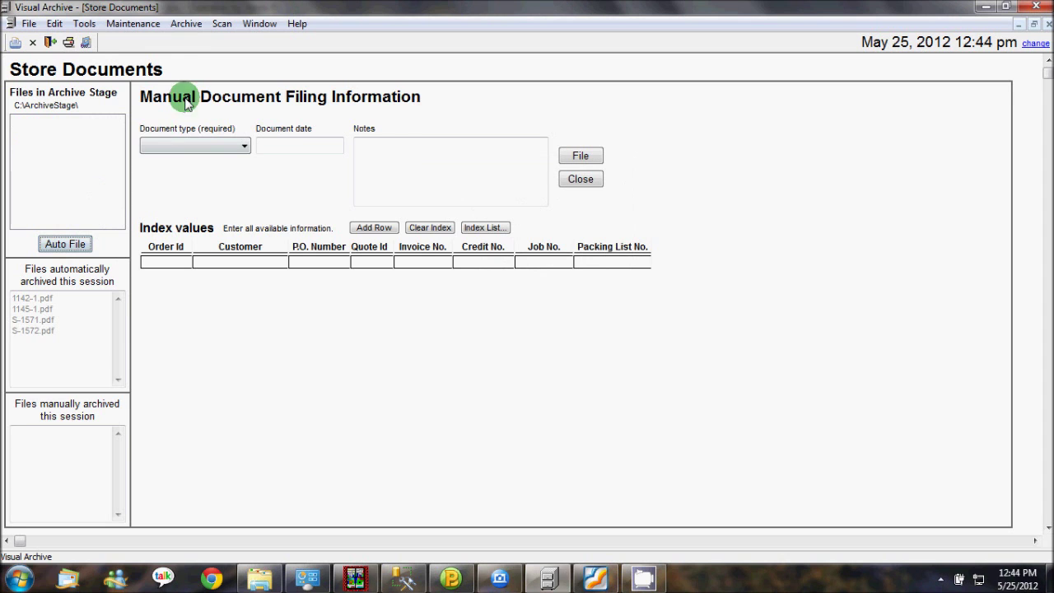
- Open the Document Search screen
left_click(116, 25)
mouse_move(83, 23)
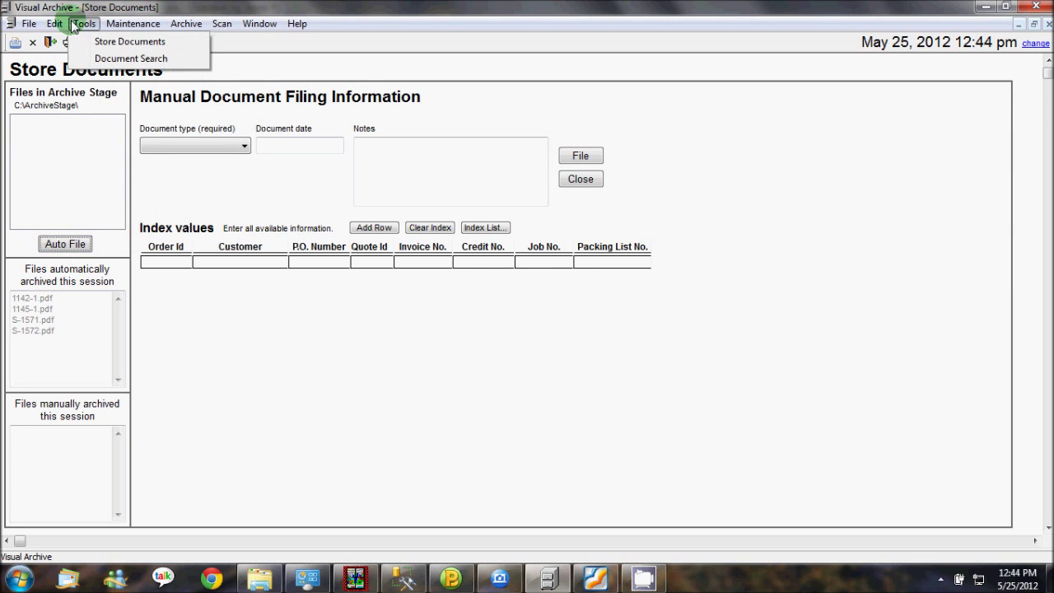
left_click(103, 59)
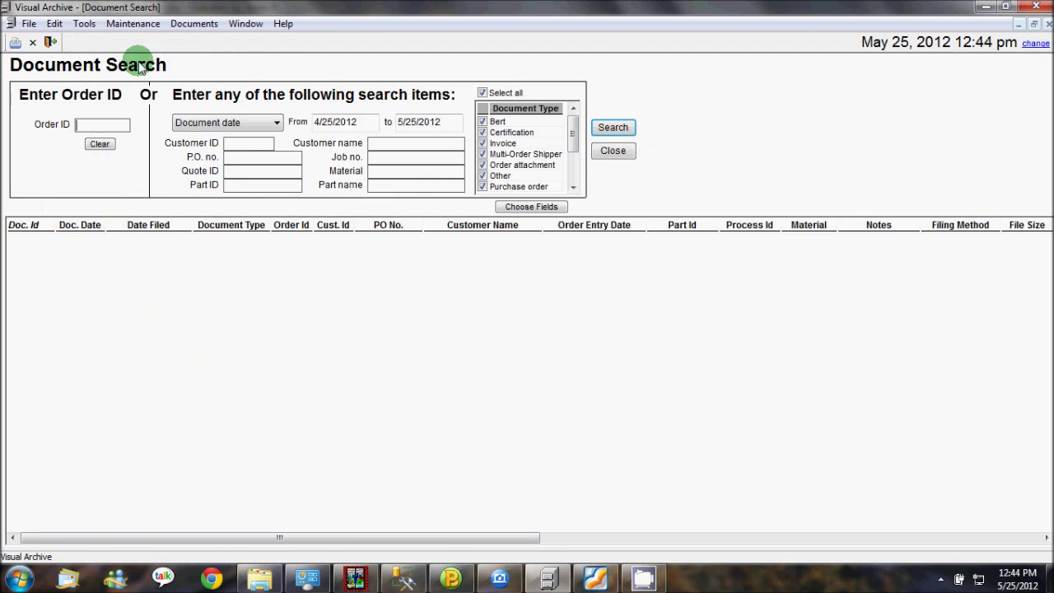
- Search for all document types dated 4/25/2012 to 5/25/2012, and view the filed shippers with document IDs 5116 and 5115
left_click(625, 136)
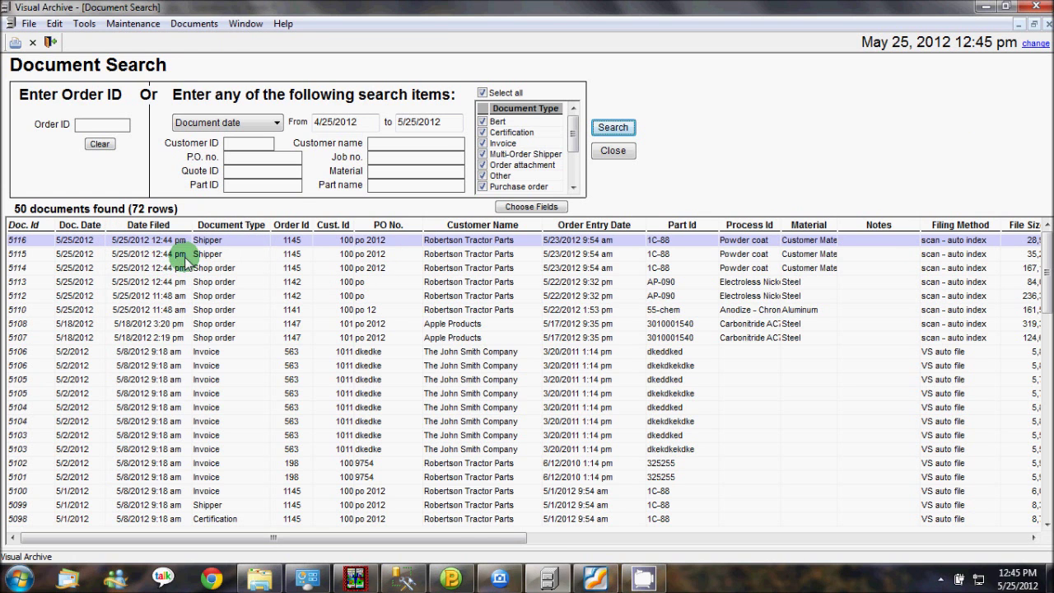
double_click(200, 242)
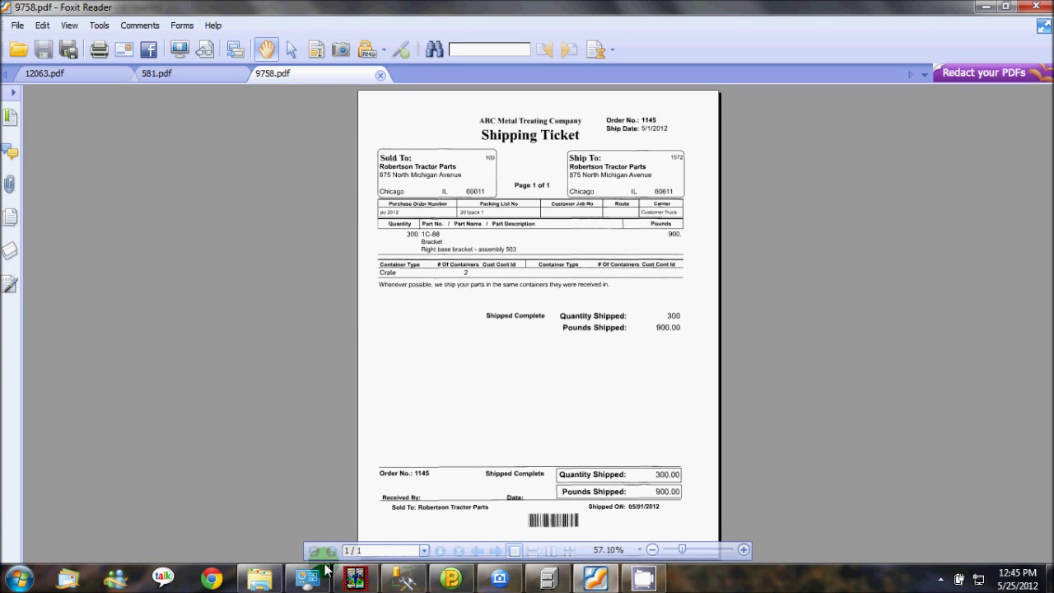
left_click(548, 579)
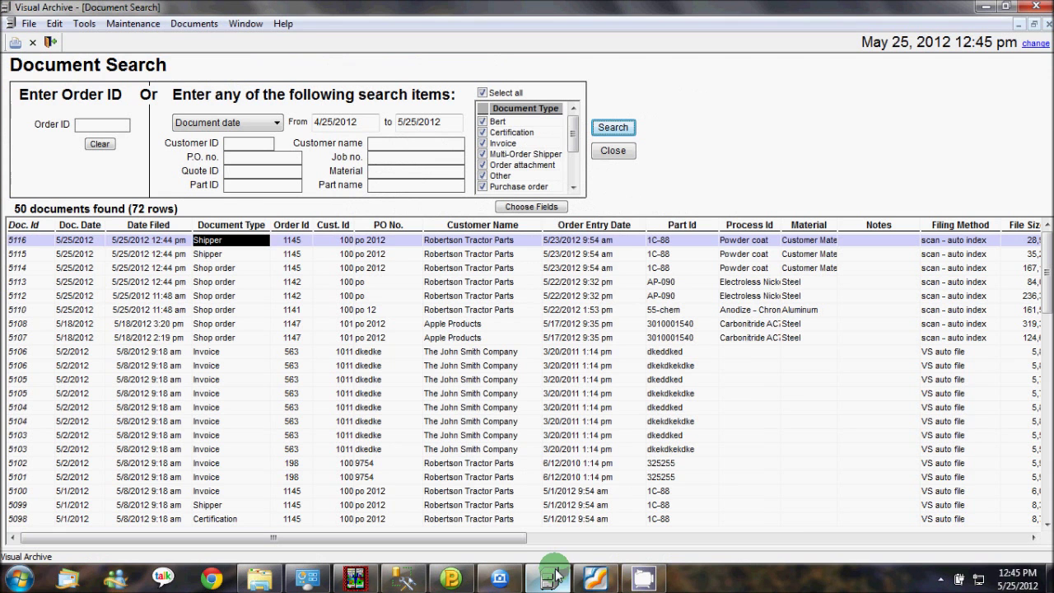
double_click(197, 255)
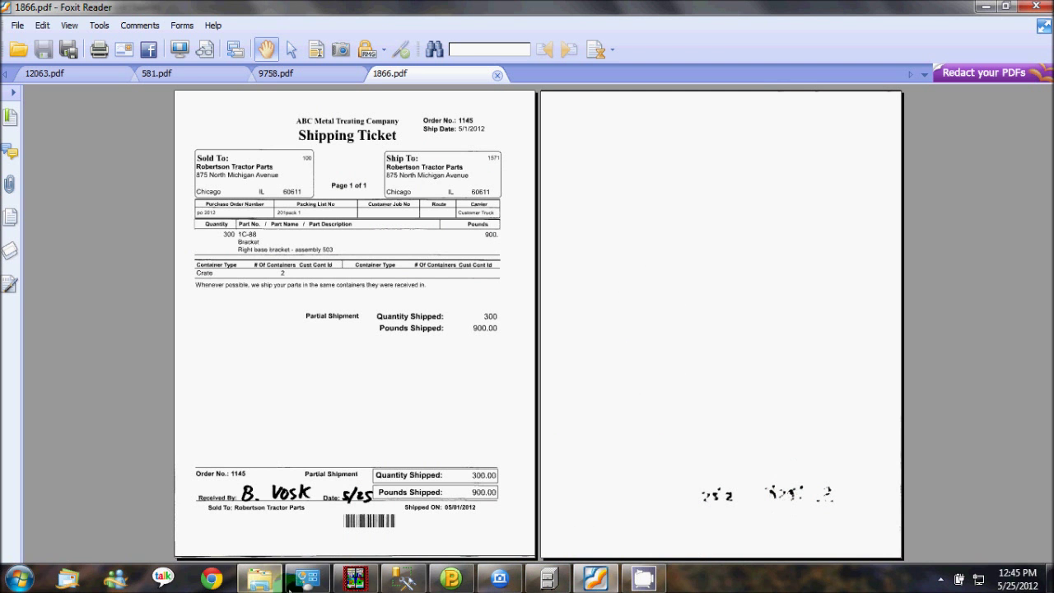
left_click(548, 578)
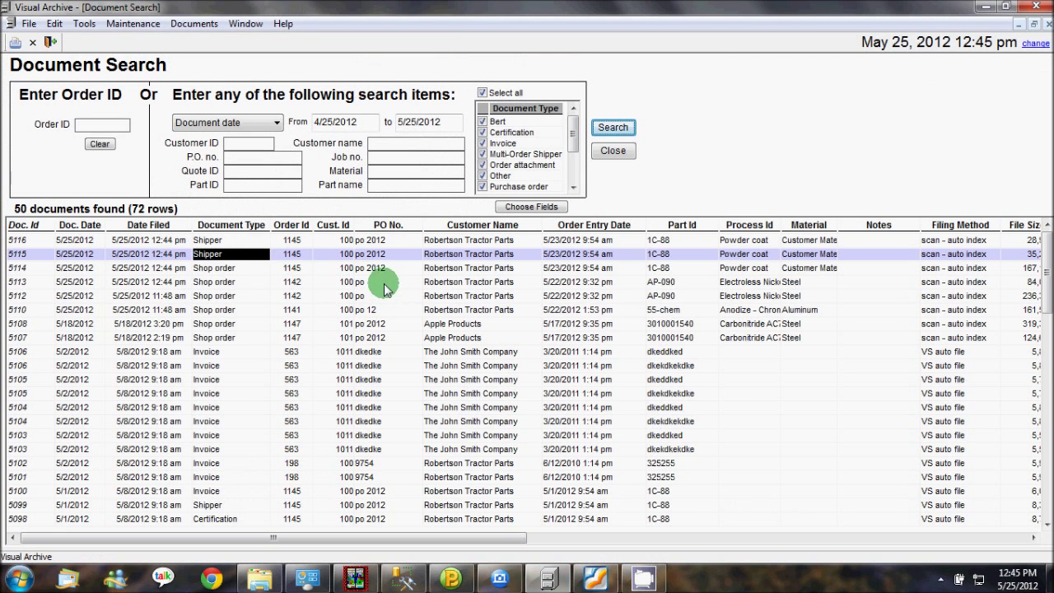
- Open the shop order with document ID 5114, look through its pages to the last one, and return to the search results
double_click(250, 269)
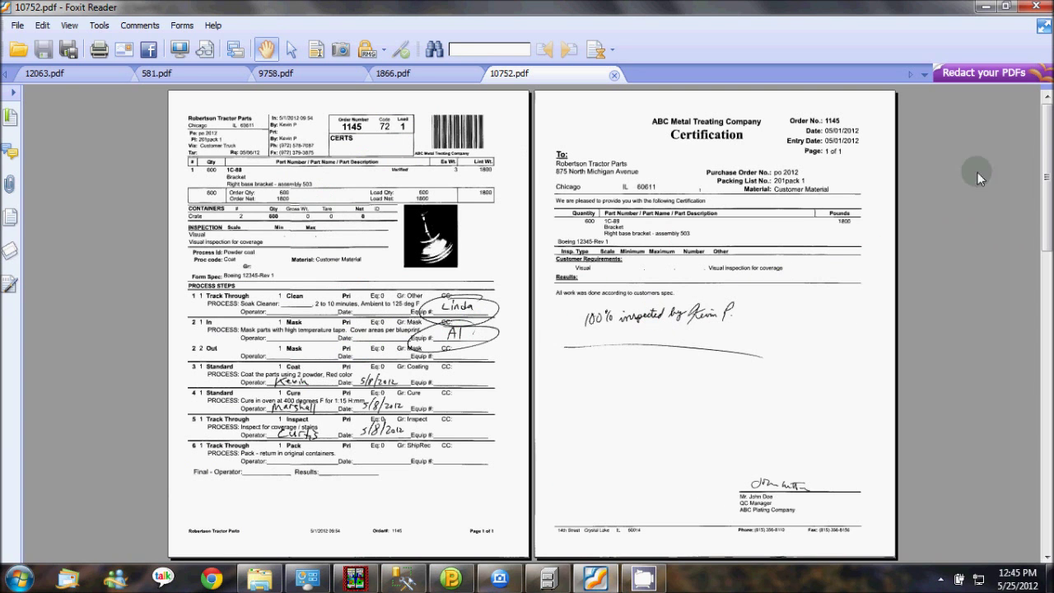
left_click_drag(1043, 164, 1028, 252)
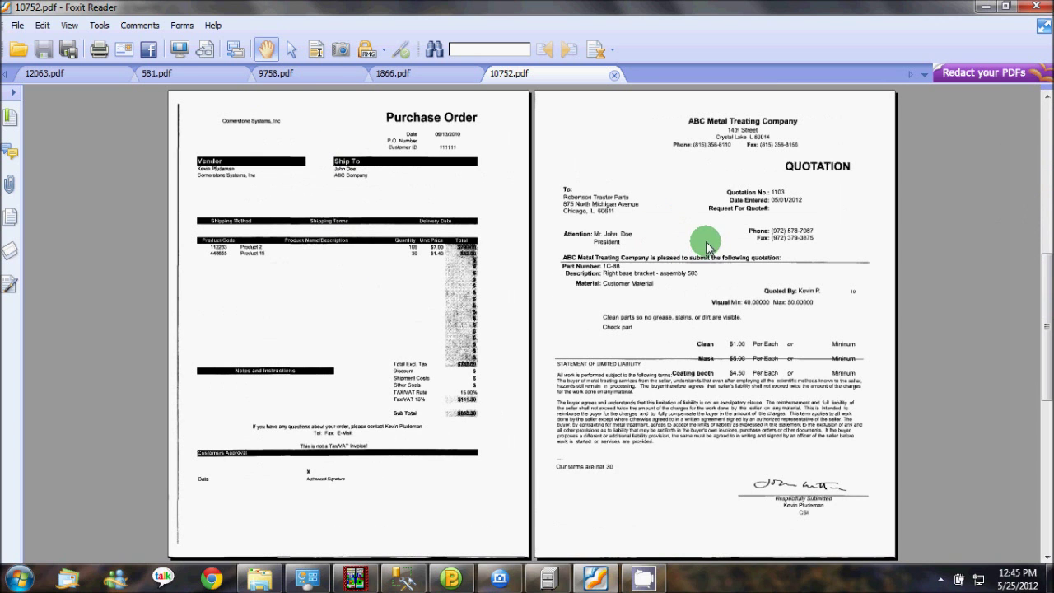
scroll(727, 258, "down", 5)
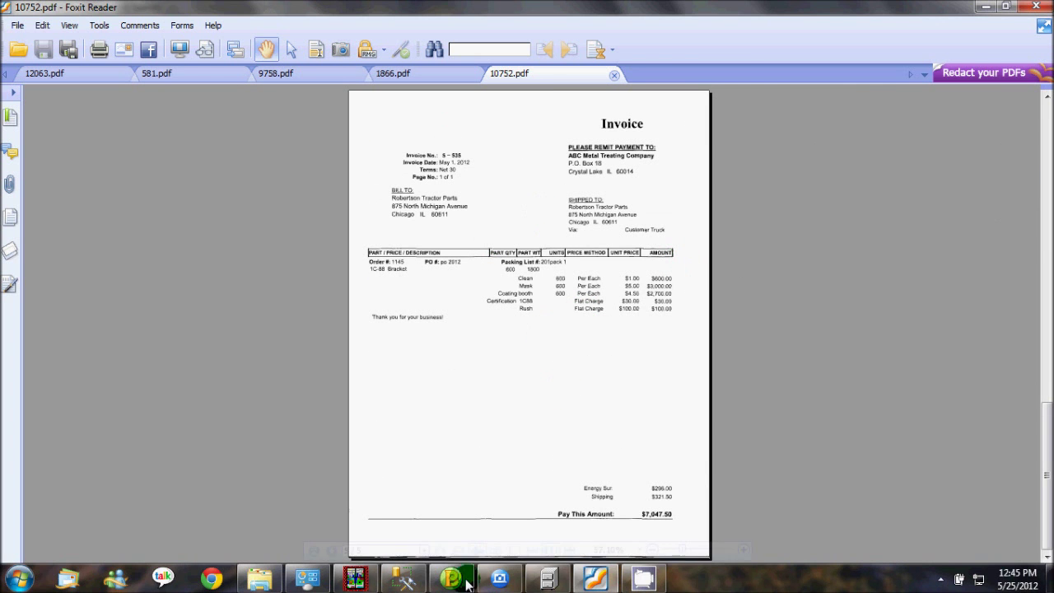
left_click(557, 580)
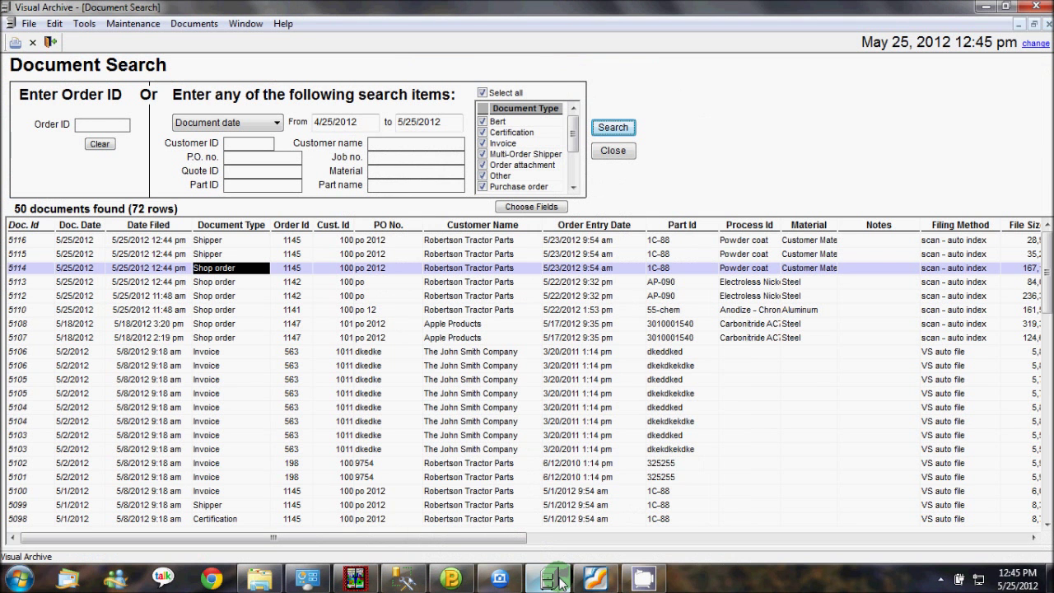
- Look through all pages of the shop order with document ID 5113, and bring up the open file 12063.pdf
double_click(230, 283)
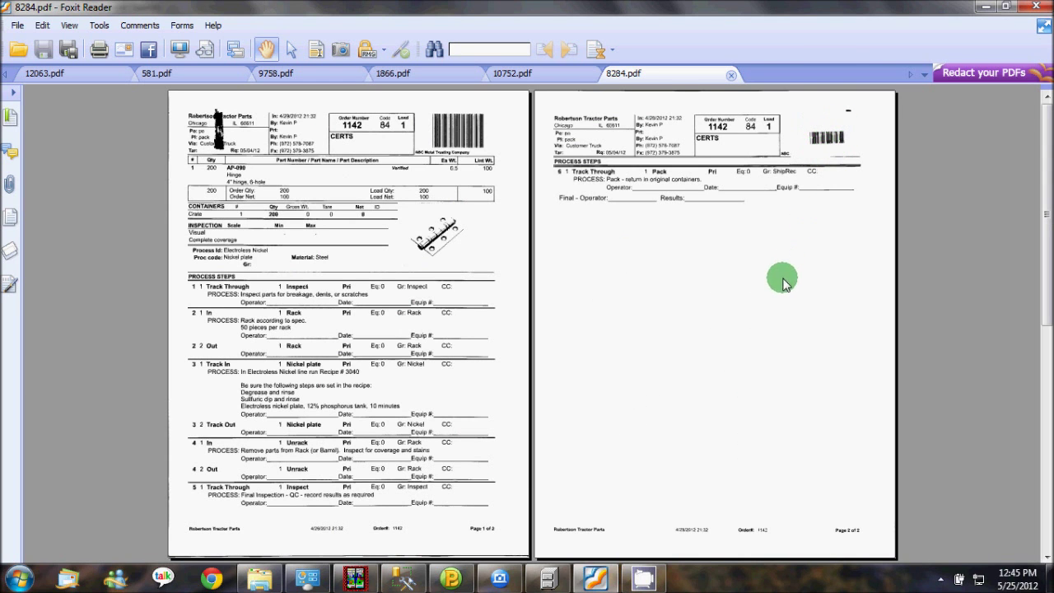
scroll(778, 276, "down", 3)
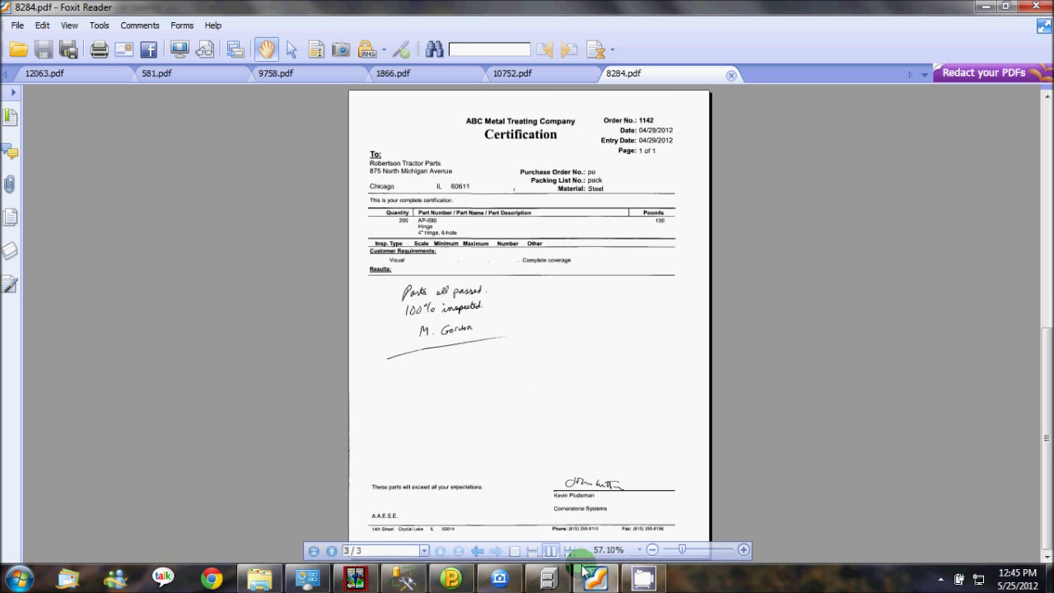
mouse_move(550, 580)
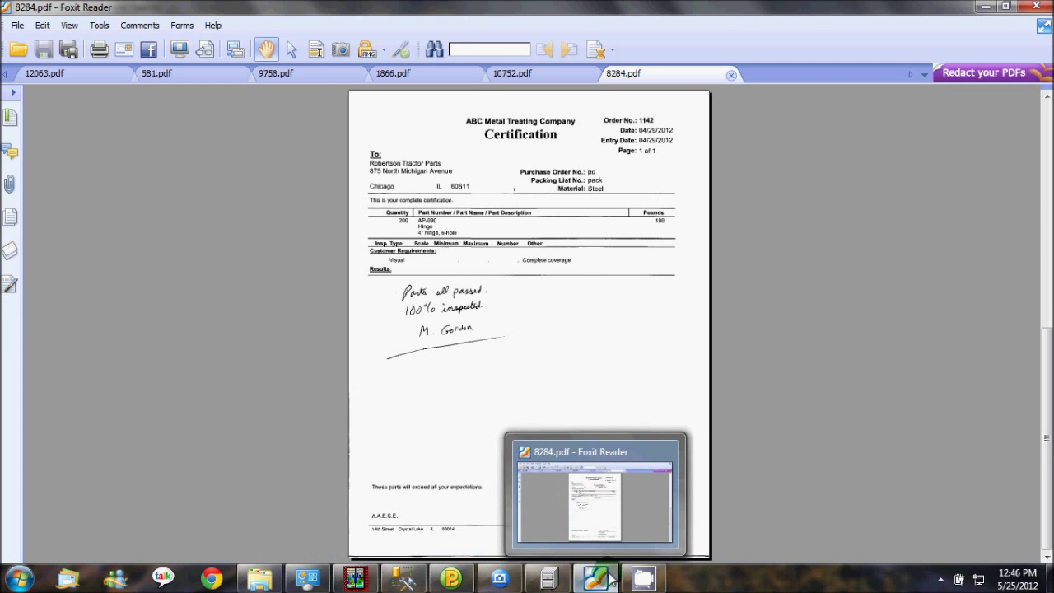
mouse_move(630, 581)
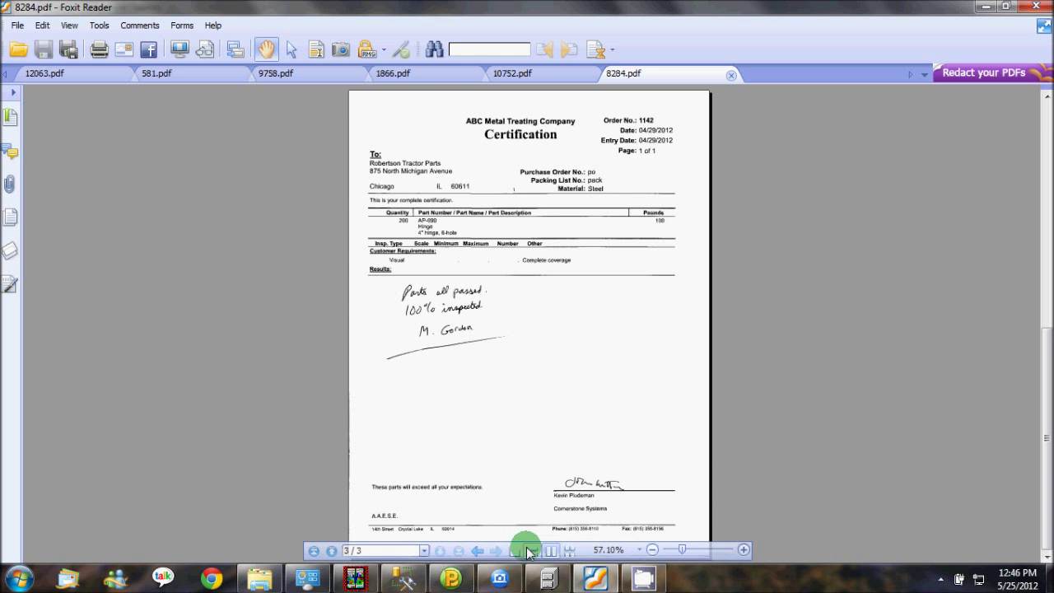
left_click(80, 75)
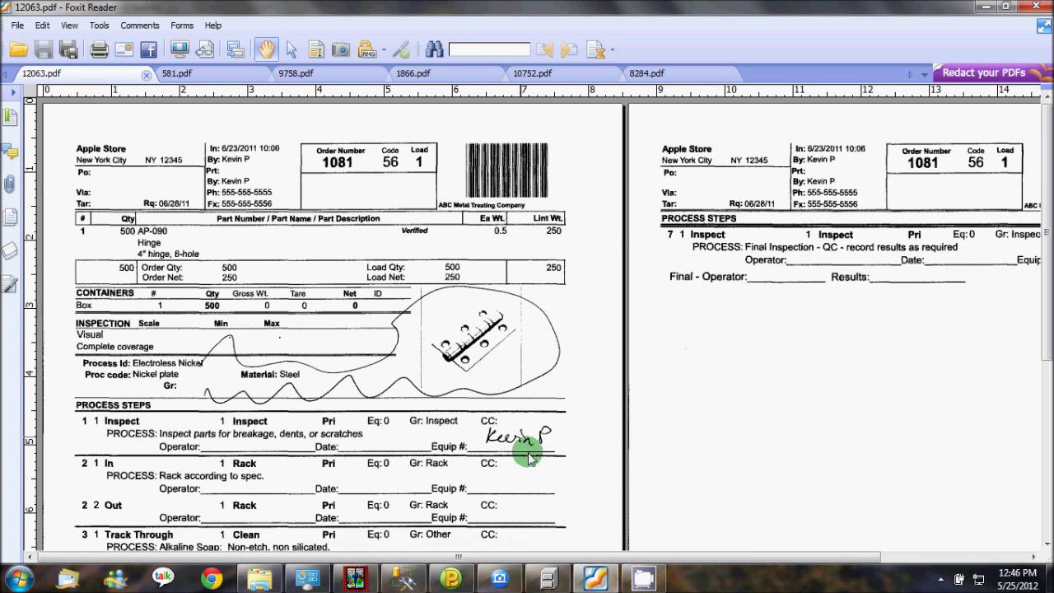
- Return to Visual Archive, close the document search, and expand the shop order barcode zone in the application settings
left_click(550, 574)
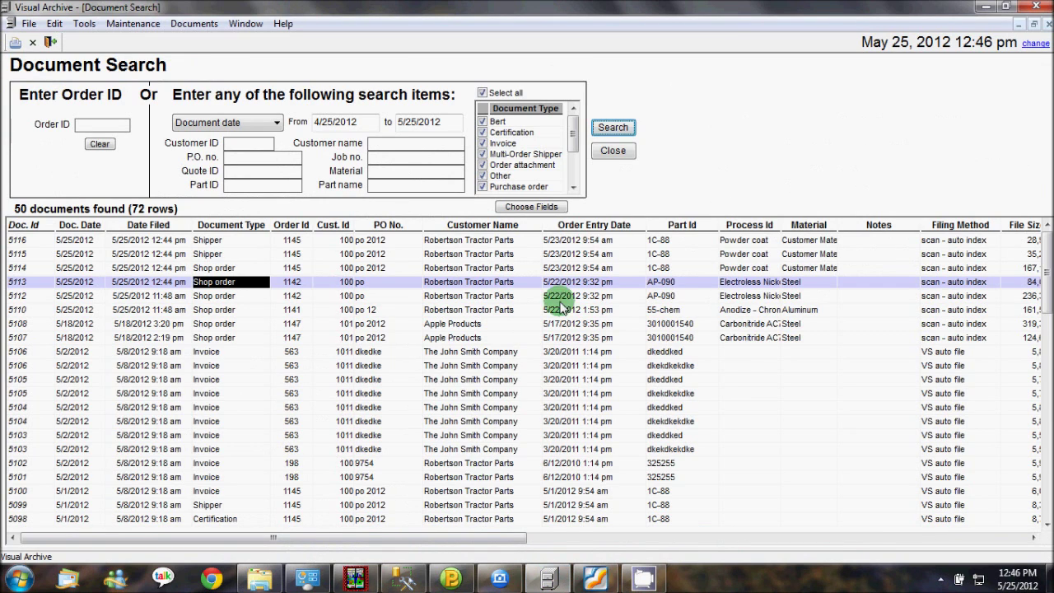
left_click(613, 153)
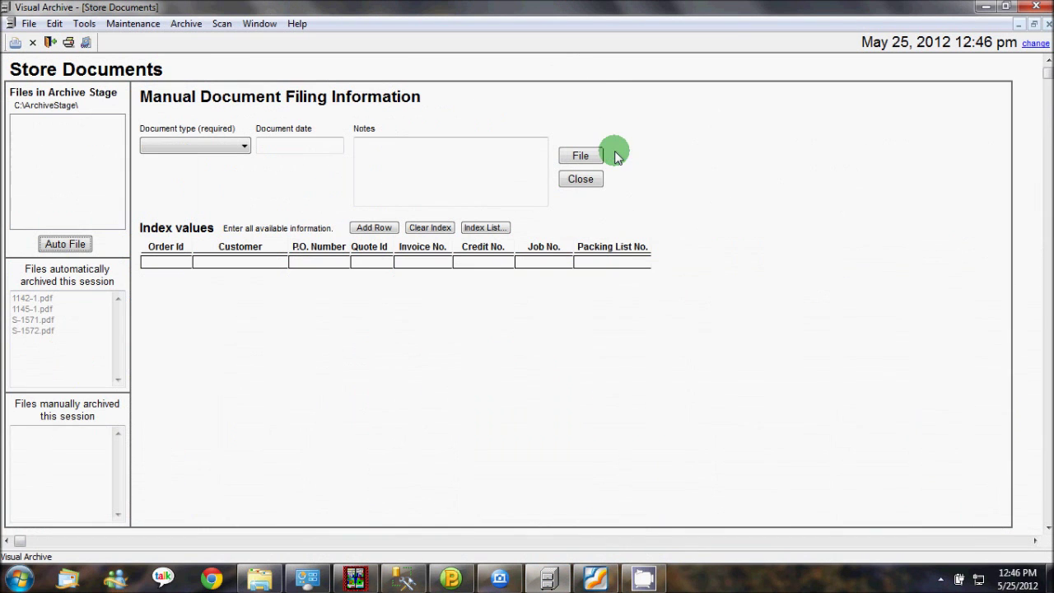
left_click(147, 29)
left_click(146, 80)
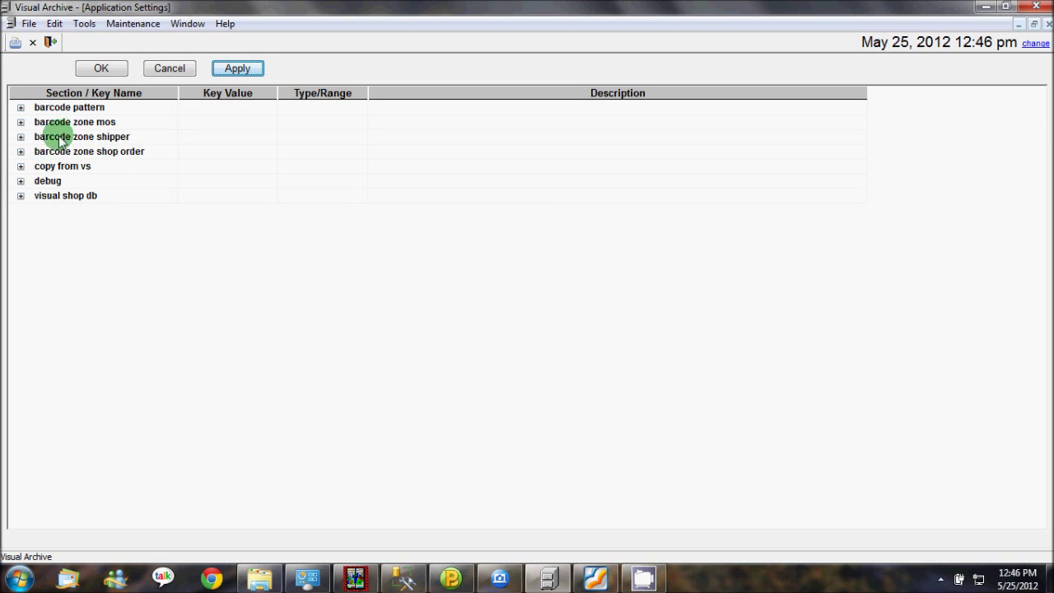
left_click(20, 152)
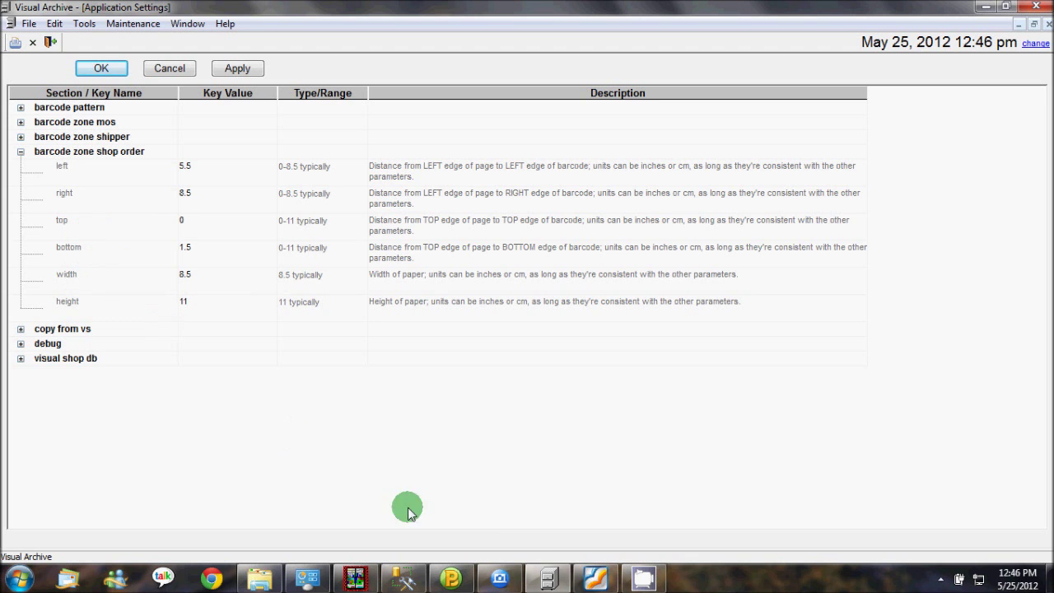
- Check the page size and barcode position of 12063.pdf against the rulers in Foxit Reader, and return to the barcode zone settings
left_click(594, 579)
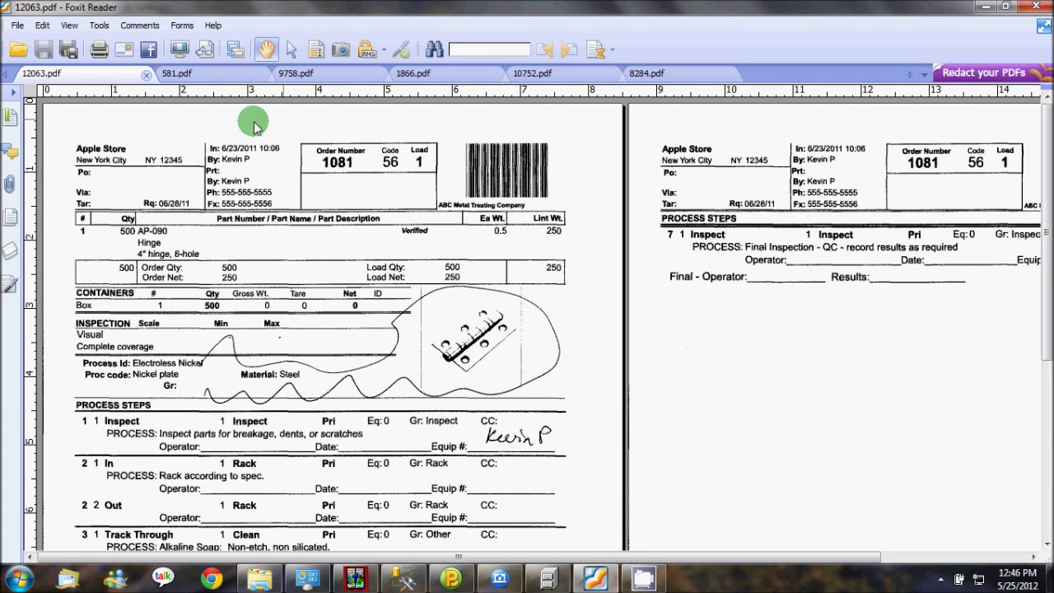
left_click_drag(43, 99, 622, 97)
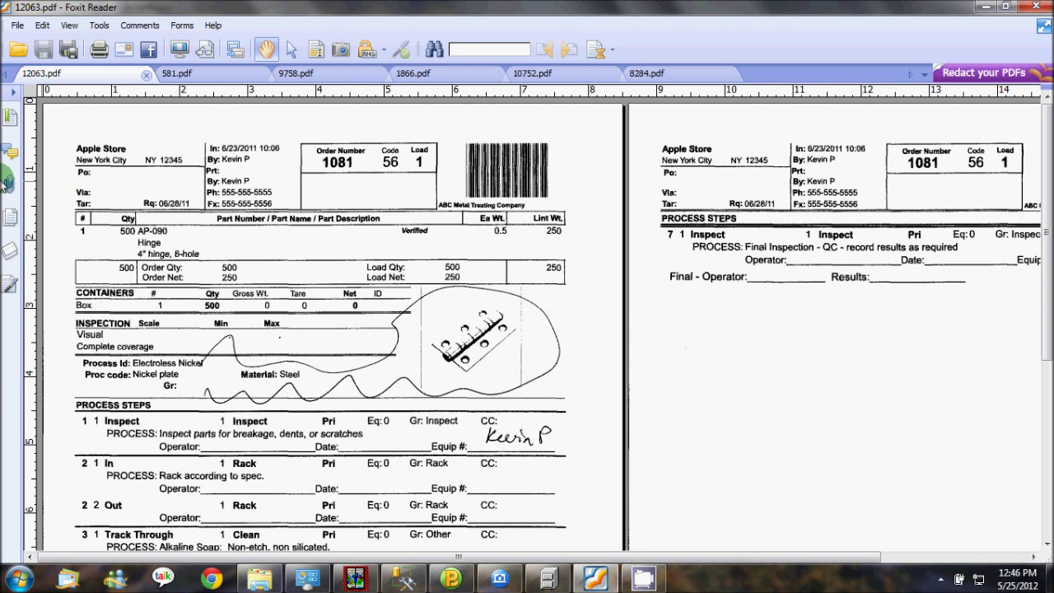
mouse_move(40, 543)
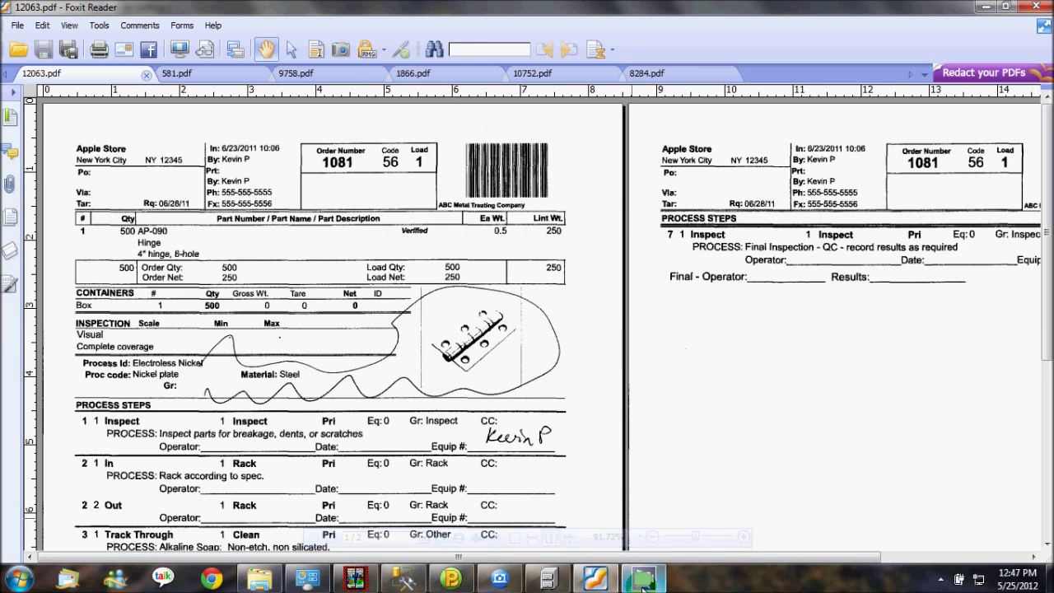
left_click(553, 581)
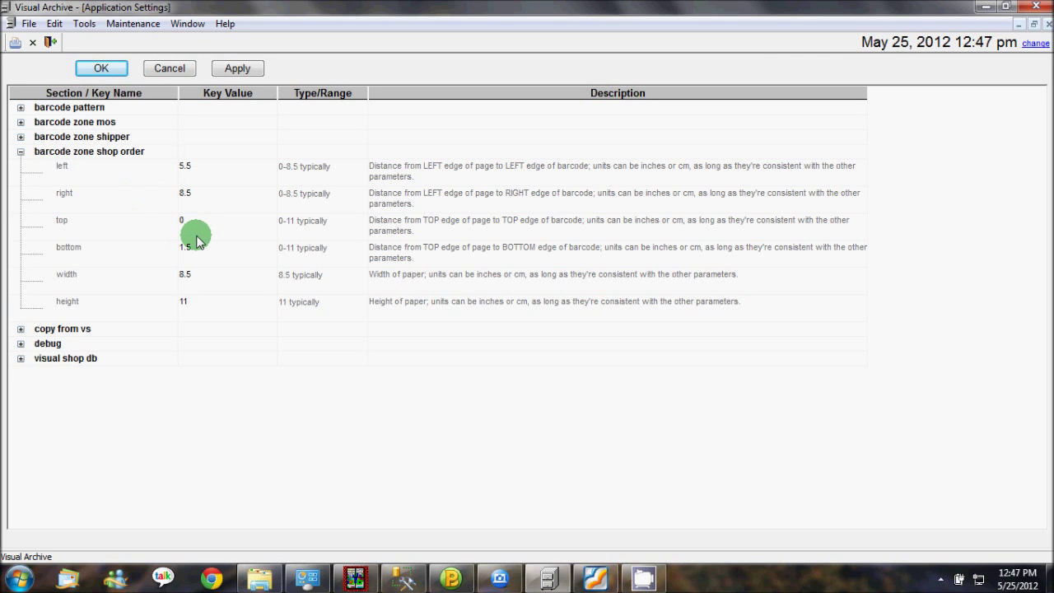
- Examine the shipping ticket 581.pdf in Foxit Reader, checking the position of its barcode against the rulers
left_click(579, 581)
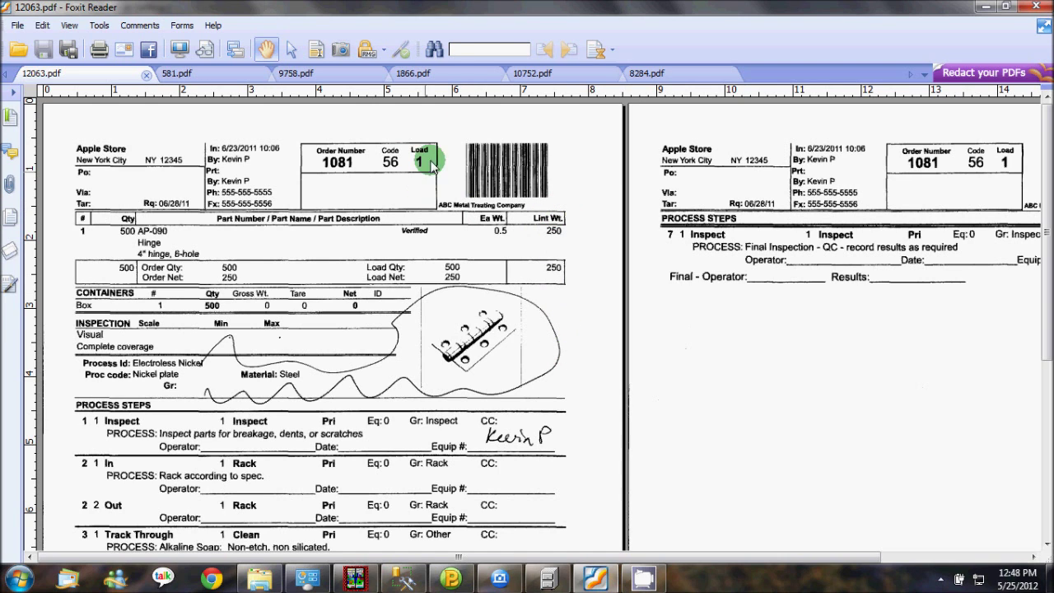
left_click(186, 76)
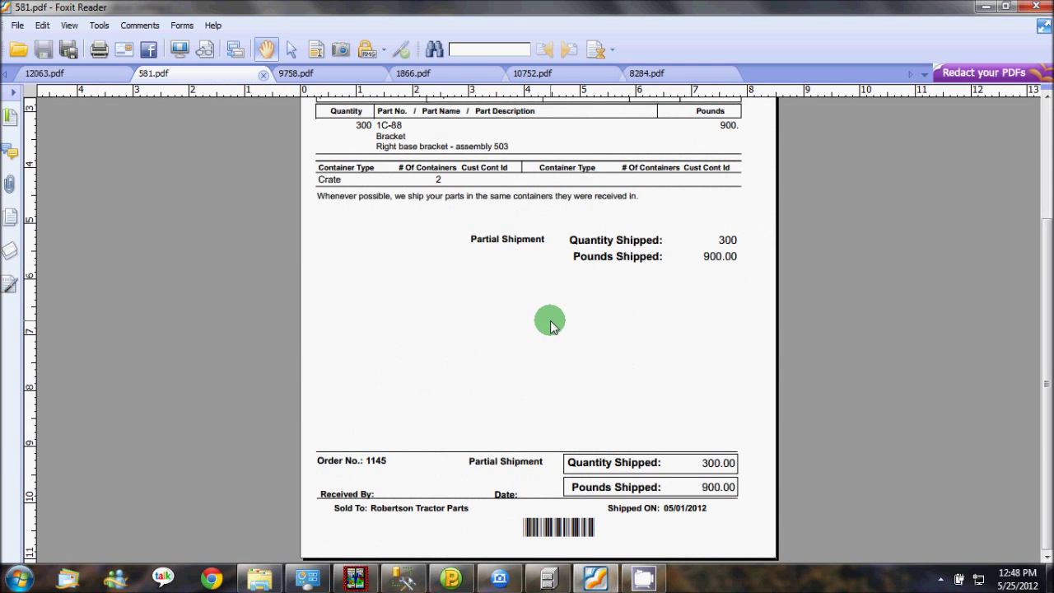
scroll(550, 280, "up", 3)
scroll(594, 329, "down", 1)
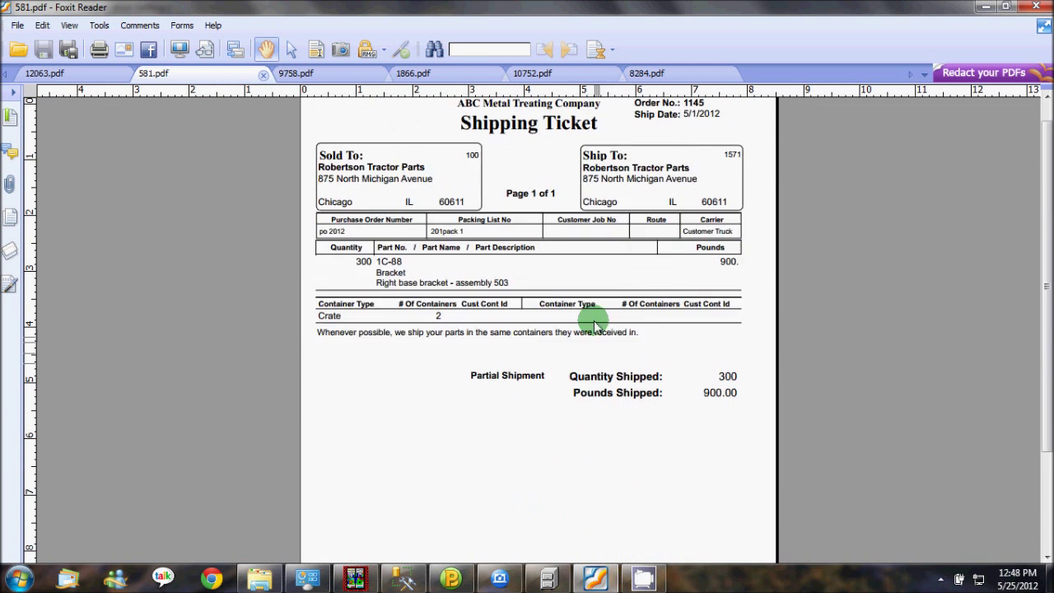
scroll(594, 325, "down", 5)
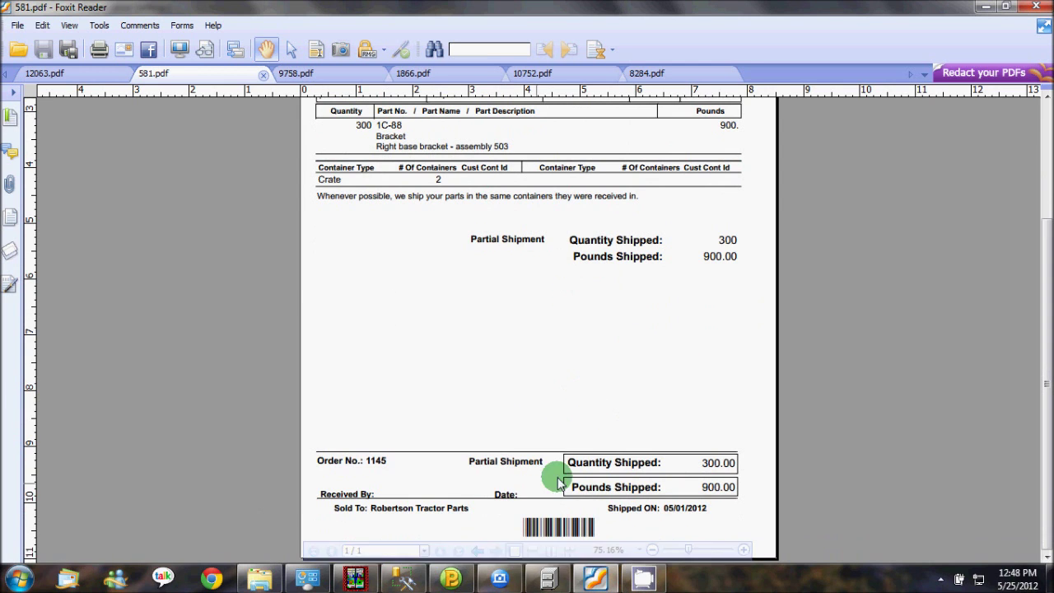
left_click(30, 496)
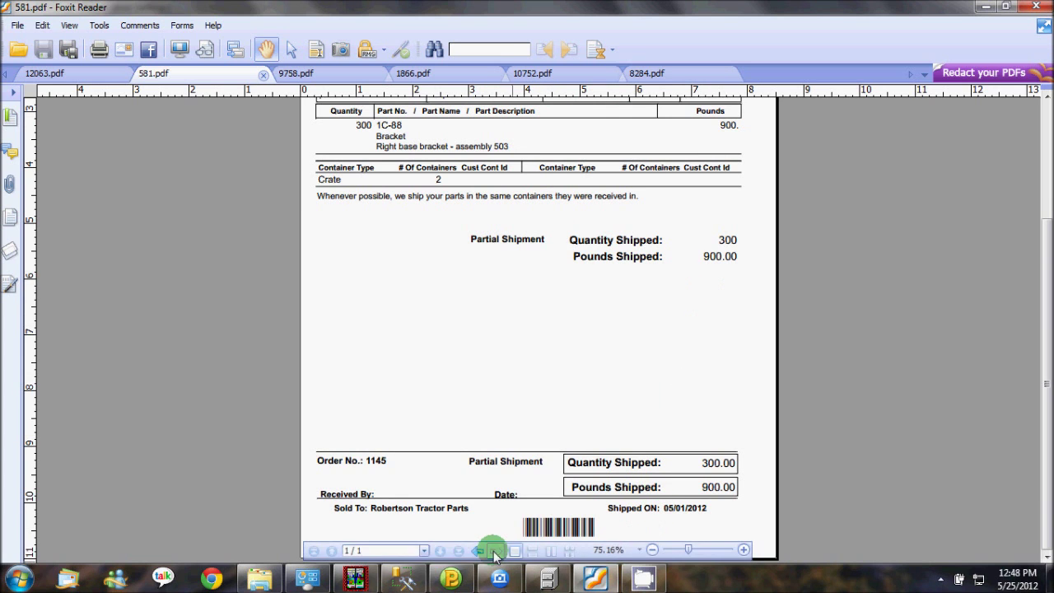
mouse_move(508, 552)
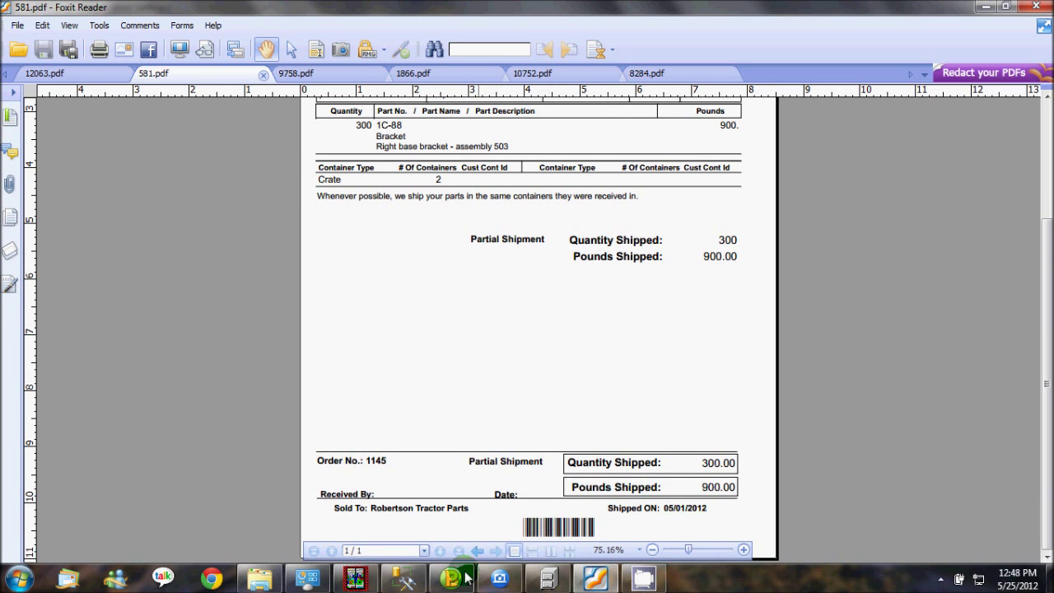
- Set the right distance of the shipper barcode zone to 6 in Visual Archive, rechecking 581.pdf, and save the application settings
left_click(561, 585)
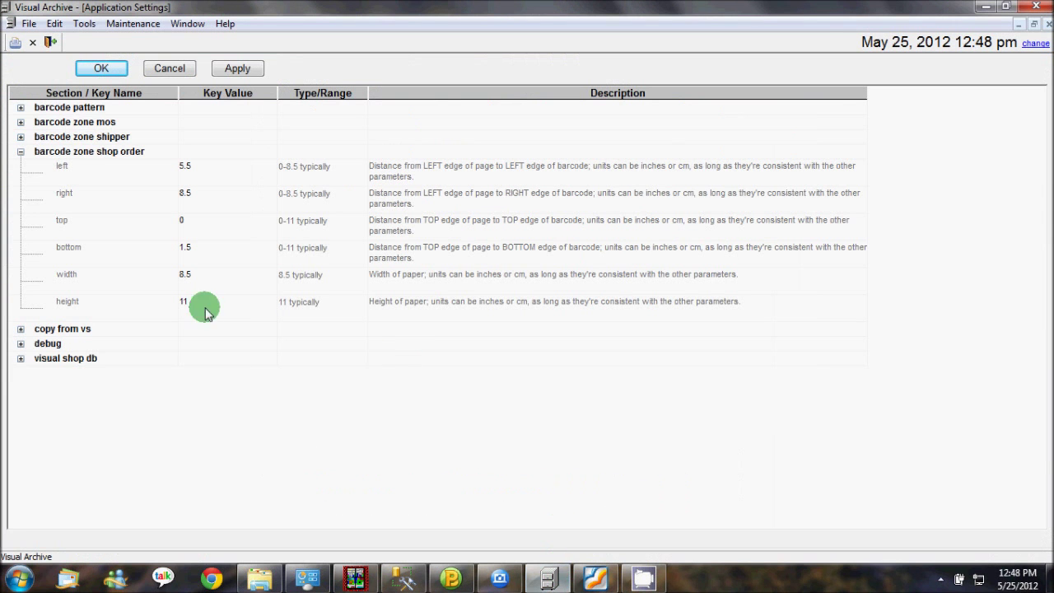
left_click(20, 138)
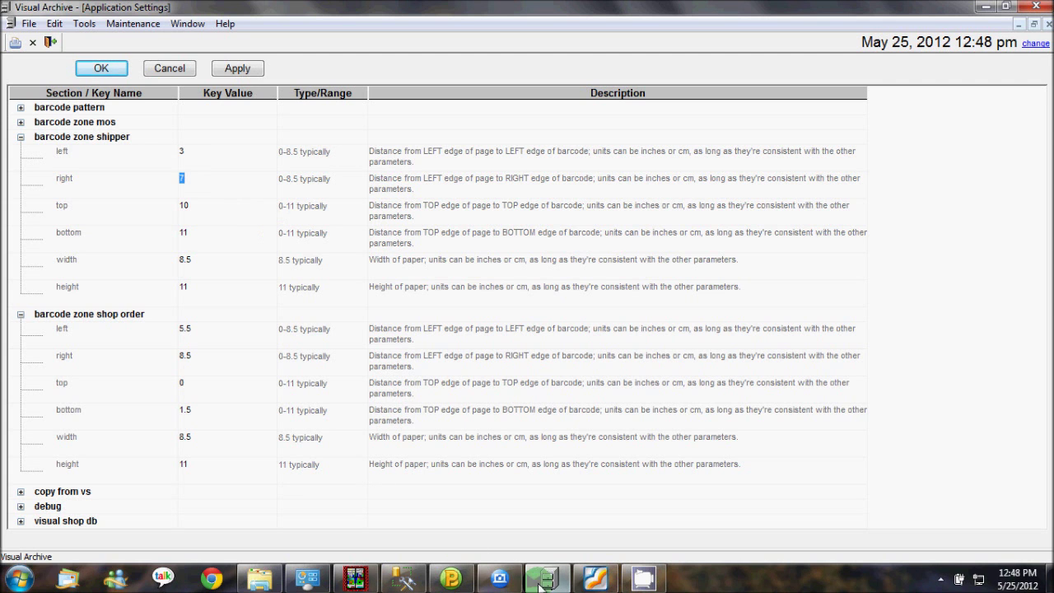
left_click(612, 582)
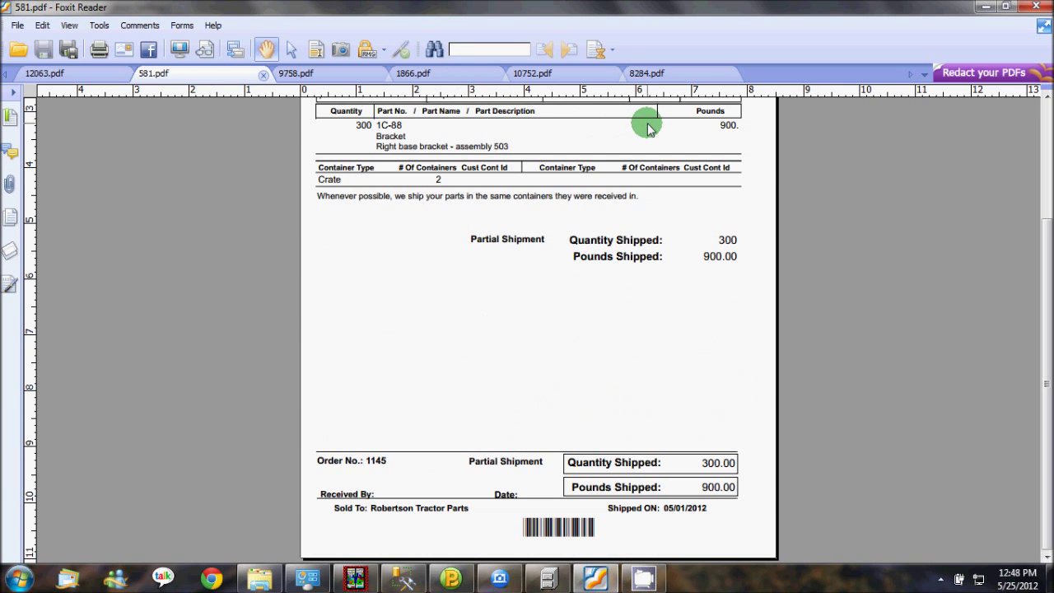
left_click(548, 580)
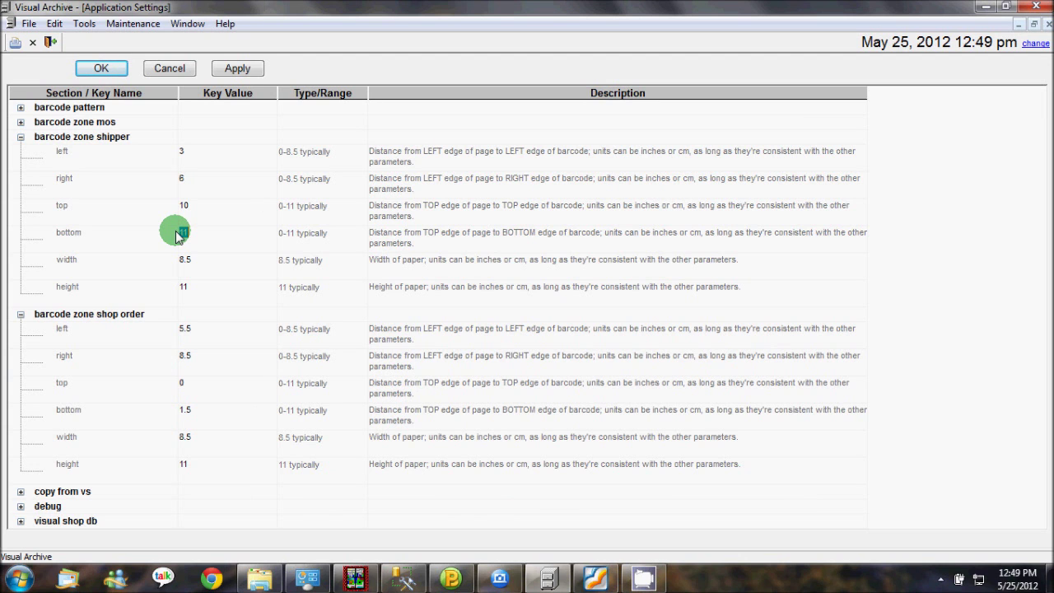
left_click(97, 69)
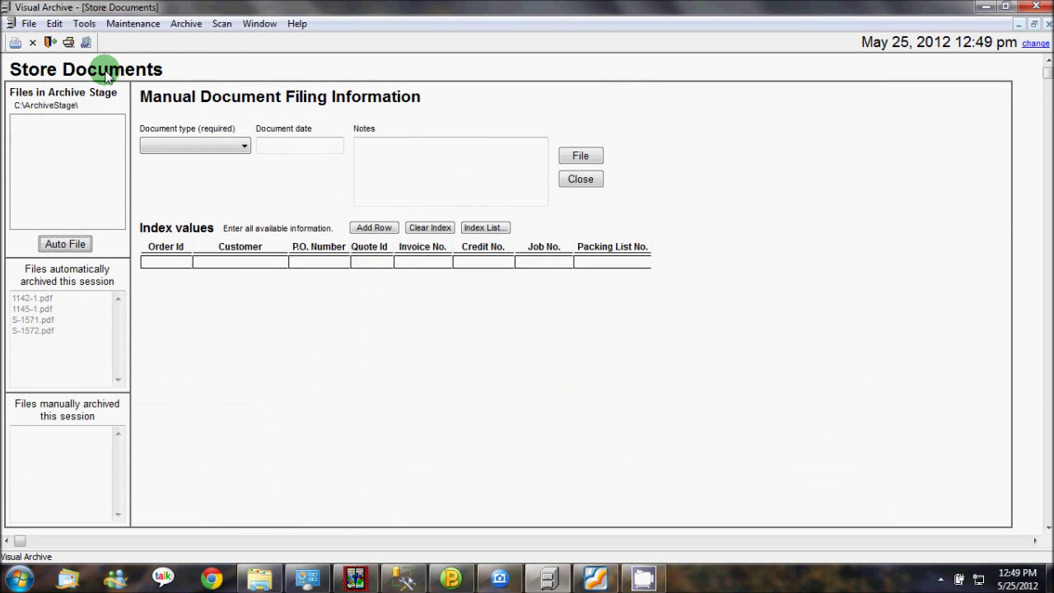